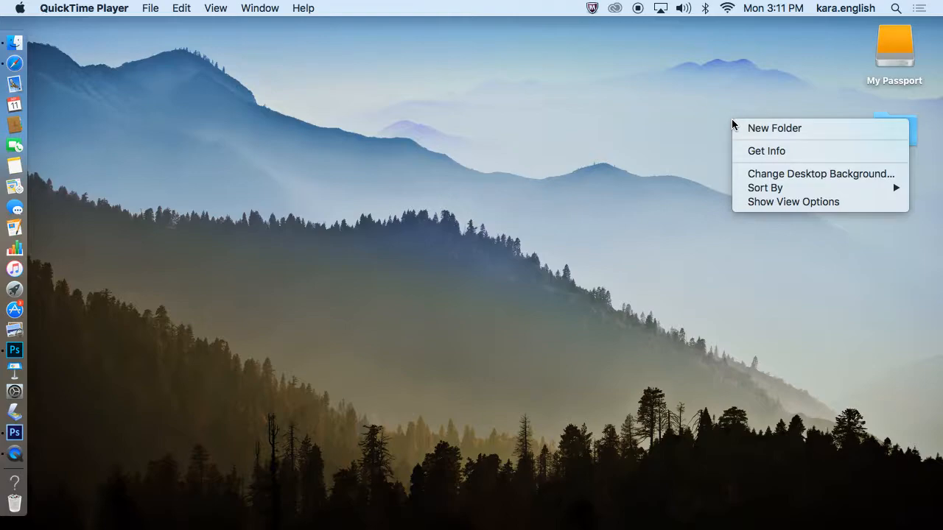
Step: Create a new folder on the desktop and discard it again
click(782, 129)
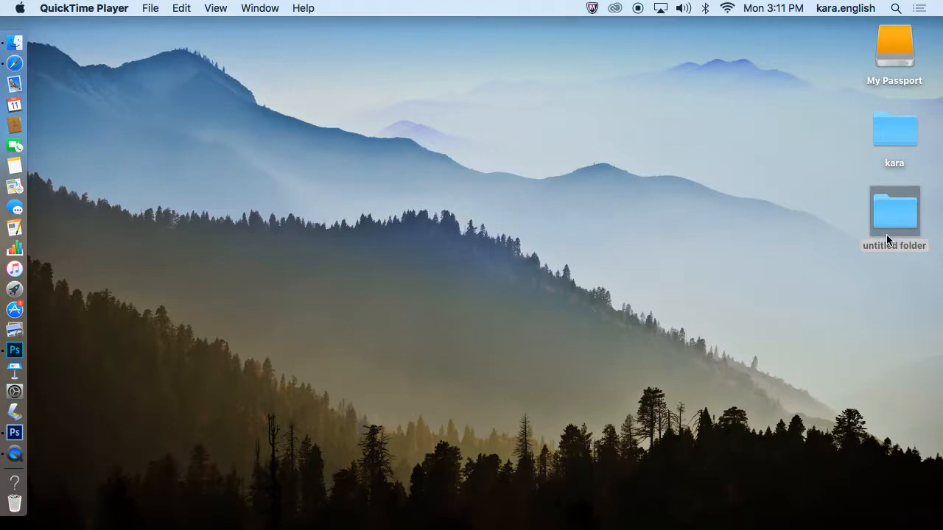
click(879, 243)
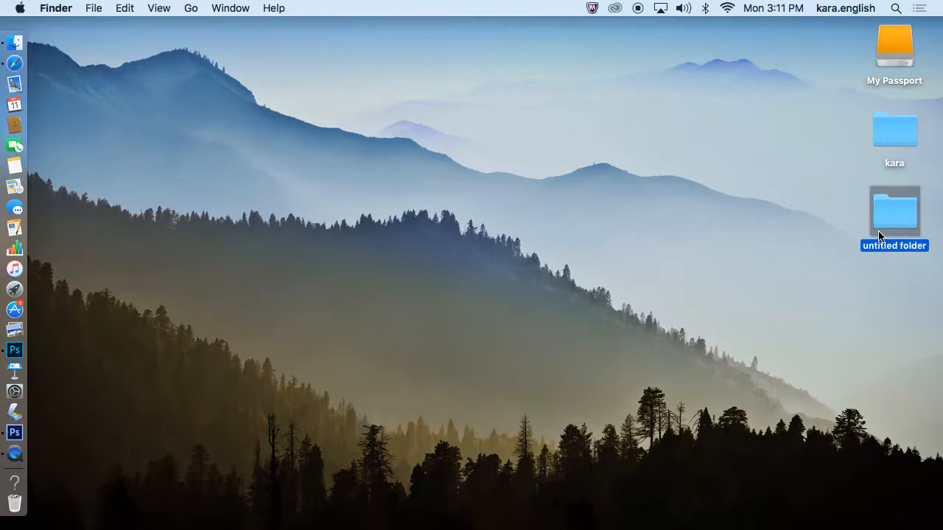
right_click(884, 244)
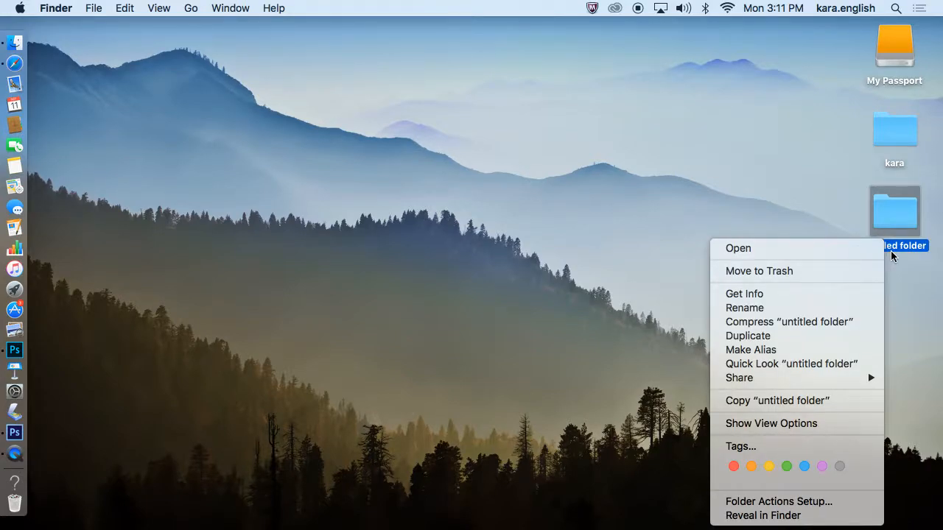
click(891, 251)
right_click(894, 248)
click(904, 244)
right_click(897, 224)
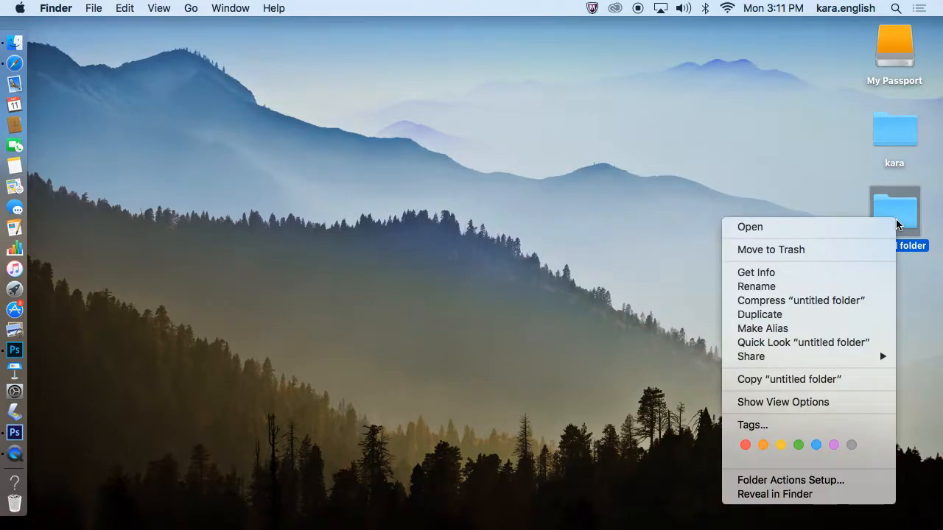
click(894, 183)
right_click(905, 213)
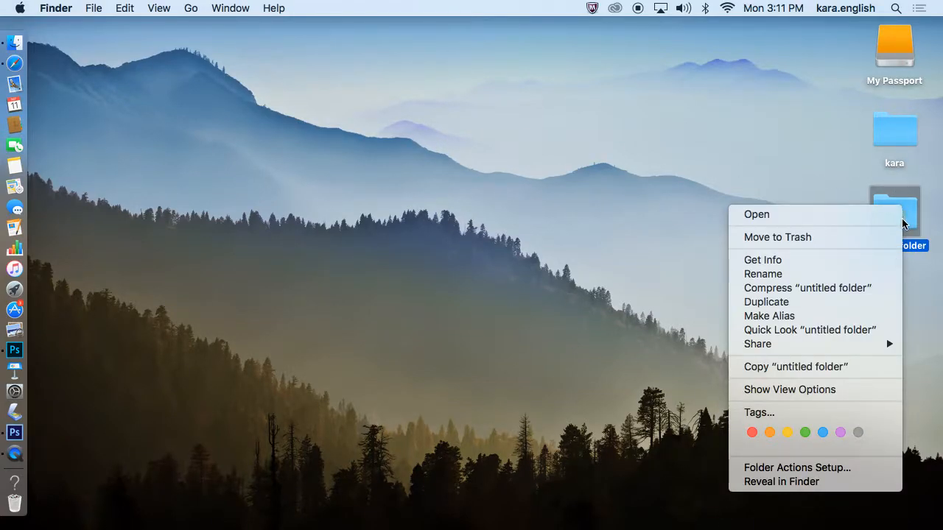
click(884, 241)
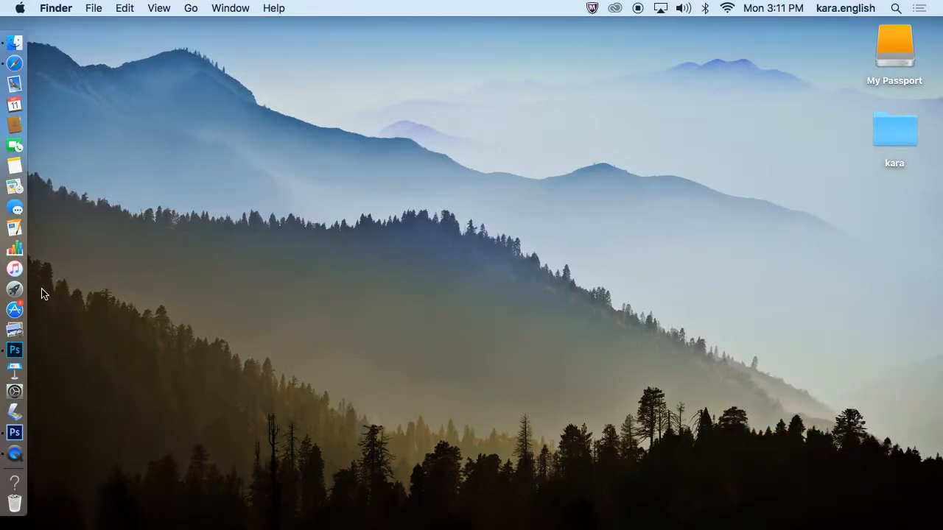
Step: Open the Photos application from the first page of Launchpad
click(16, 294)
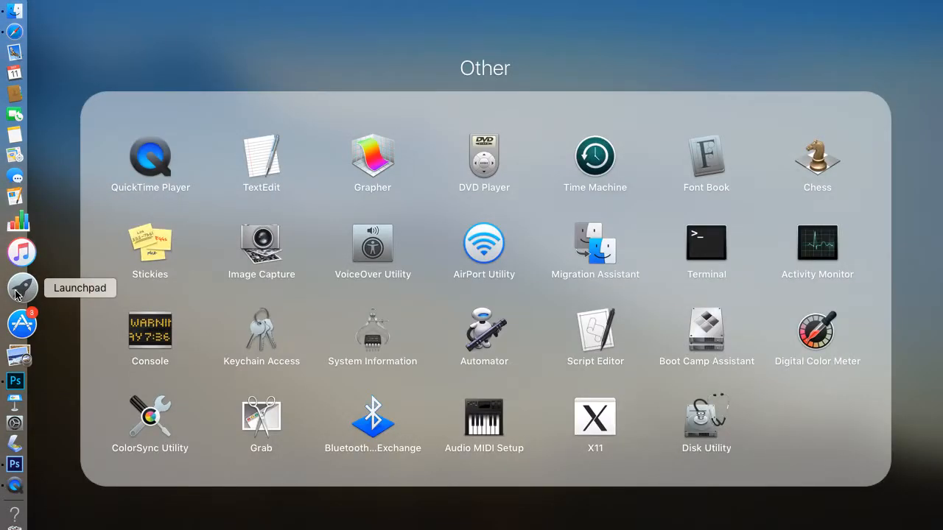
click(74, 292)
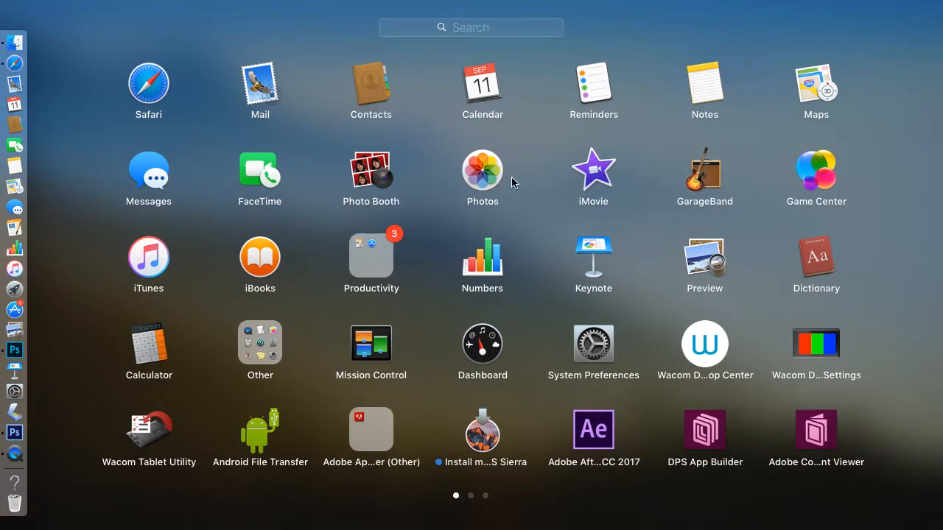
drag(941, 203, 538, 225)
click(484, 172)
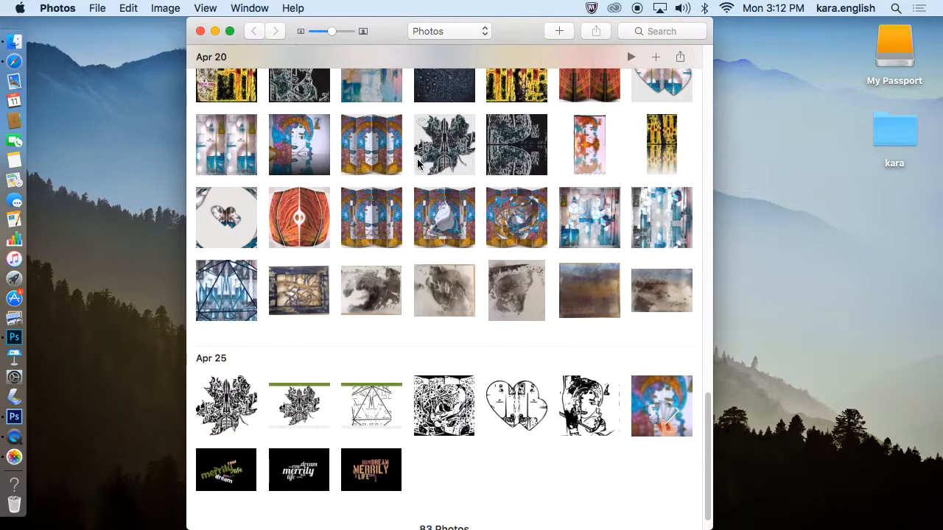
Step: Copy the orange mirrored photo from Photos into the desktop folder, and open that folder in an enlarged window
drag(302, 212, 875, 138)
double_click(884, 133)
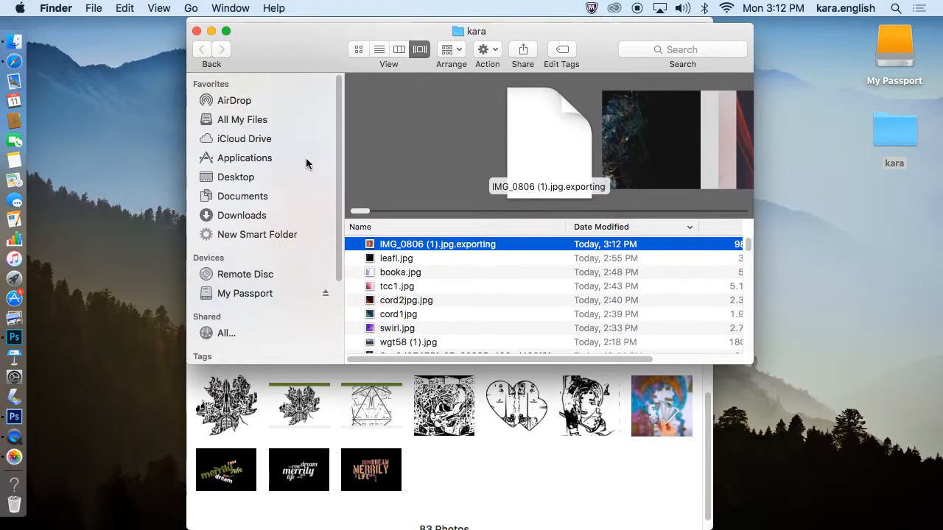
drag(325, 49, 185, 58)
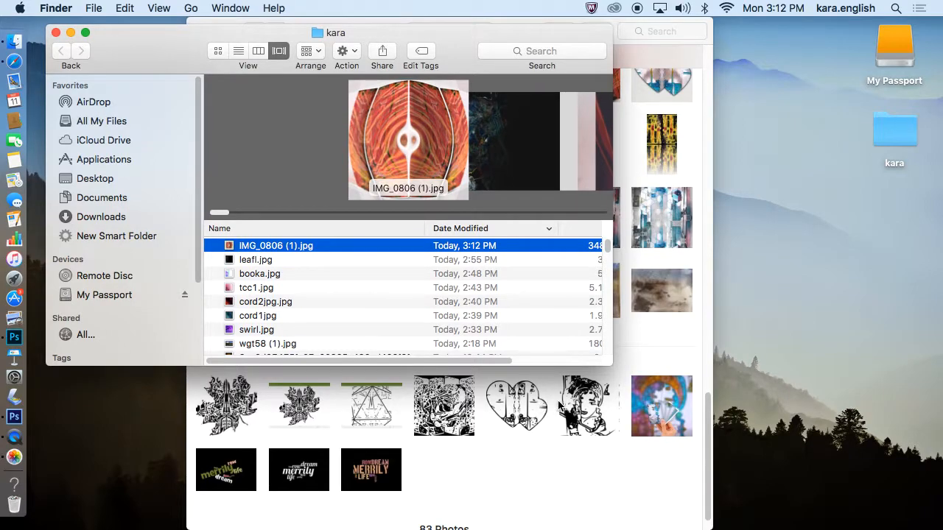
drag(611, 364, 941, 458)
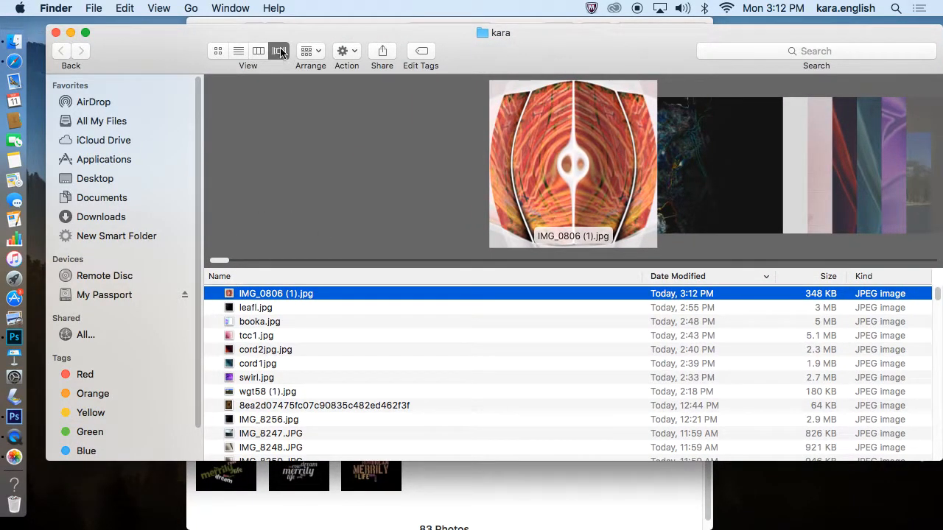
Step: Compare the folder's icon, list and column views, preview IMG_0784.jpg, and return to Cover Flow view
click(218, 51)
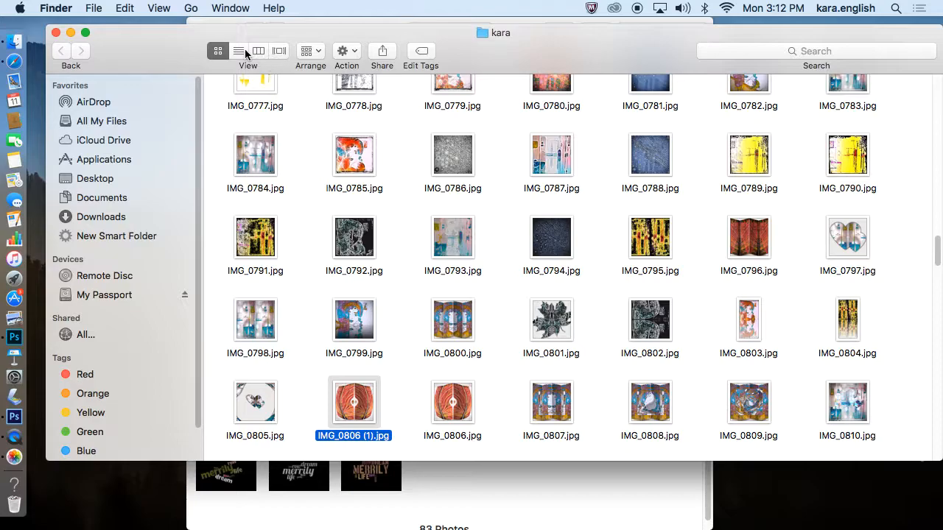
click(240, 51)
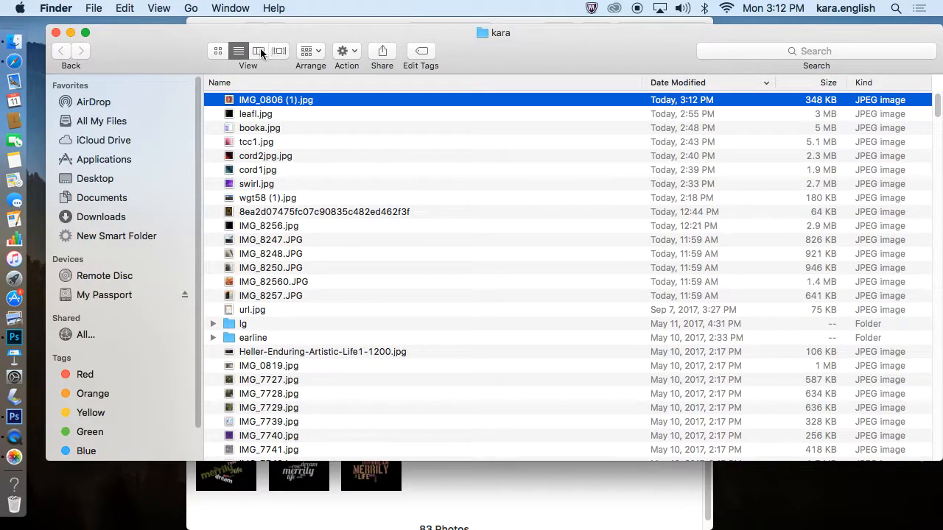
click(258, 50)
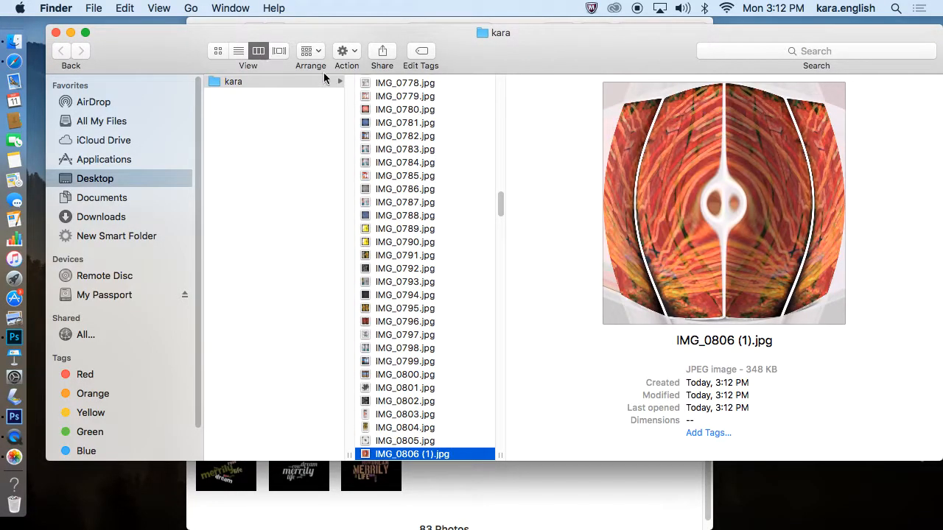
click(397, 139)
click(394, 165)
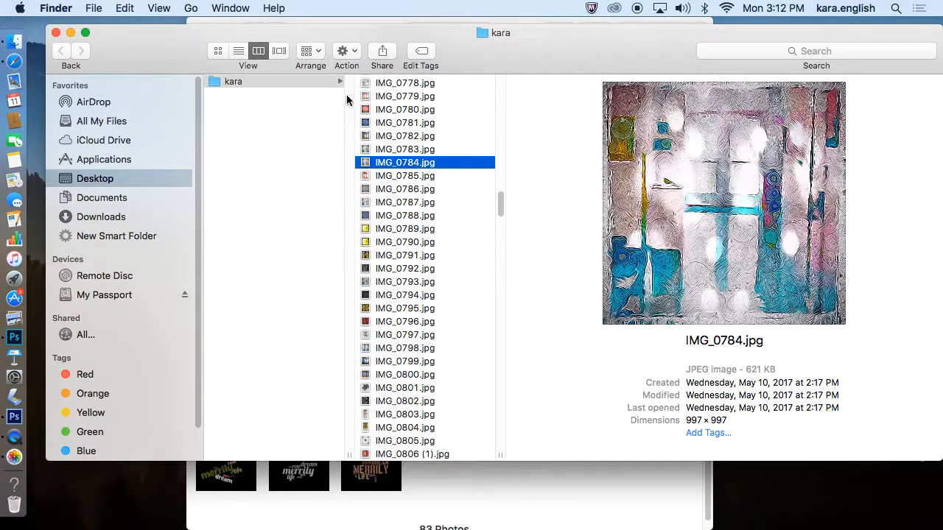
click(278, 51)
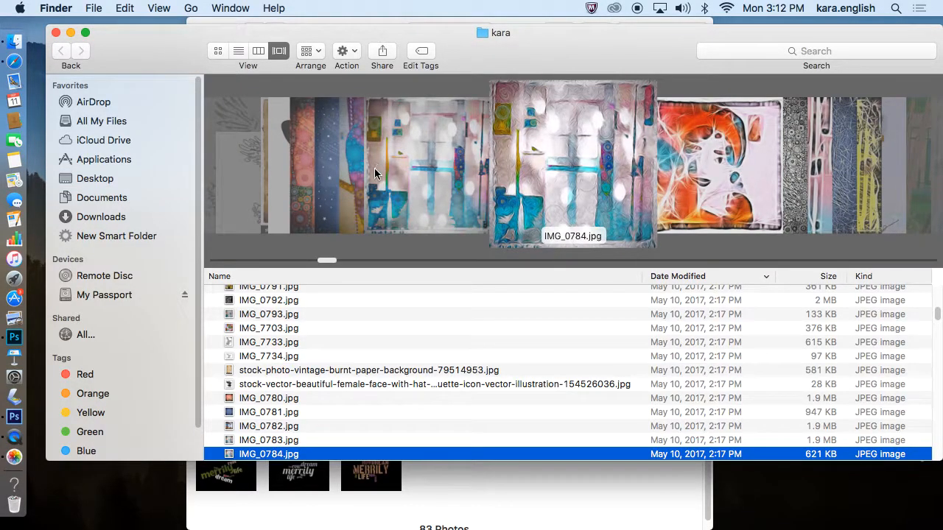
Step: Browse the folder's most recent images in Cover Flow, stopping at swirl.jpg
drag(326, 261, 223, 252)
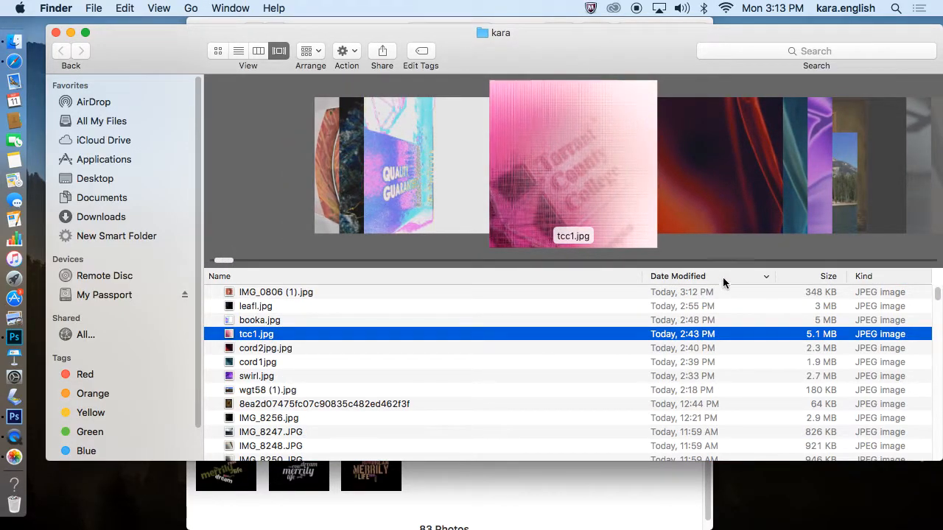
click(322, 186)
click(710, 202)
click(711, 199)
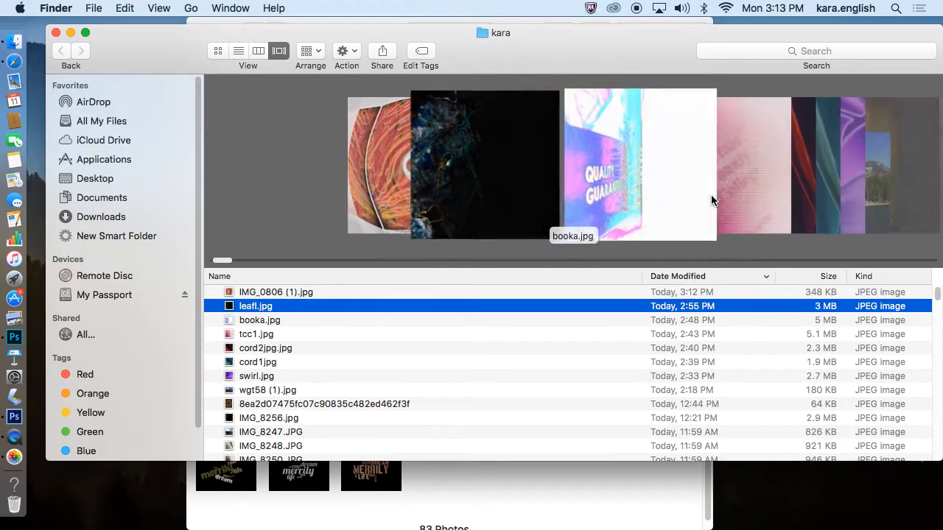
click(715, 197)
click(717, 196)
click(715, 194)
click(716, 194)
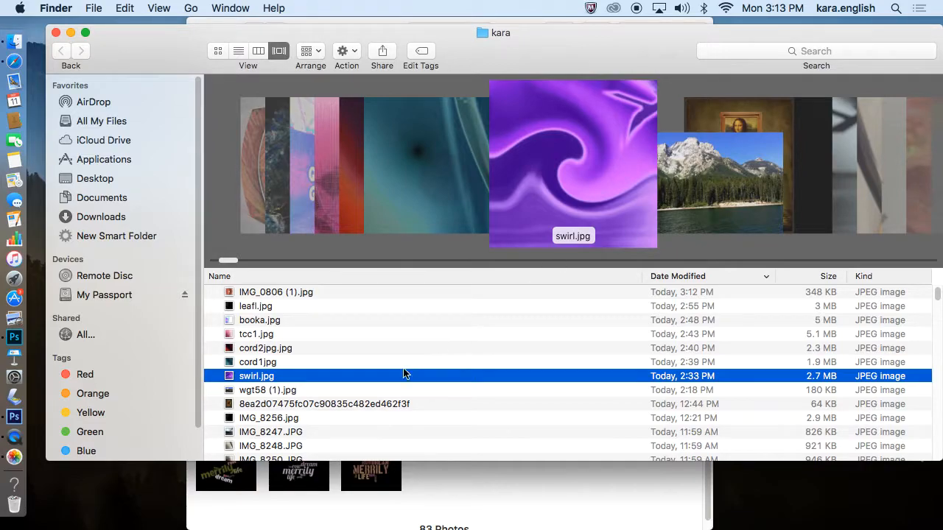
Step: Open IMG_8247.JPG with Adobe Photoshop CC 2017
click(309, 432)
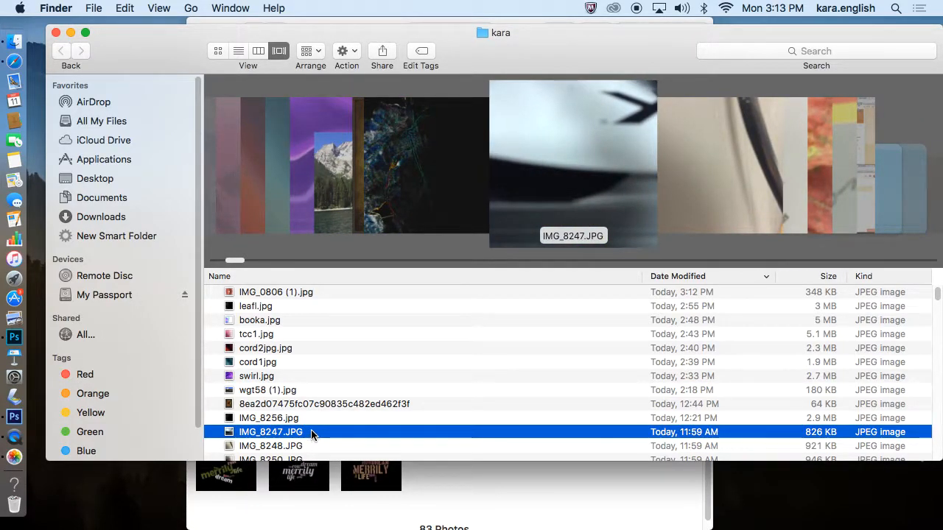
right_click(315, 435)
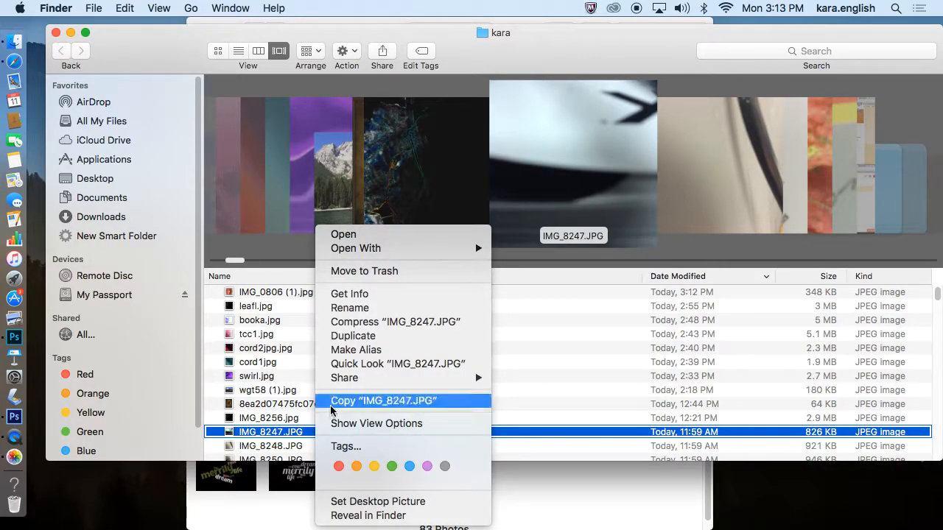
mouse_move(383, 251)
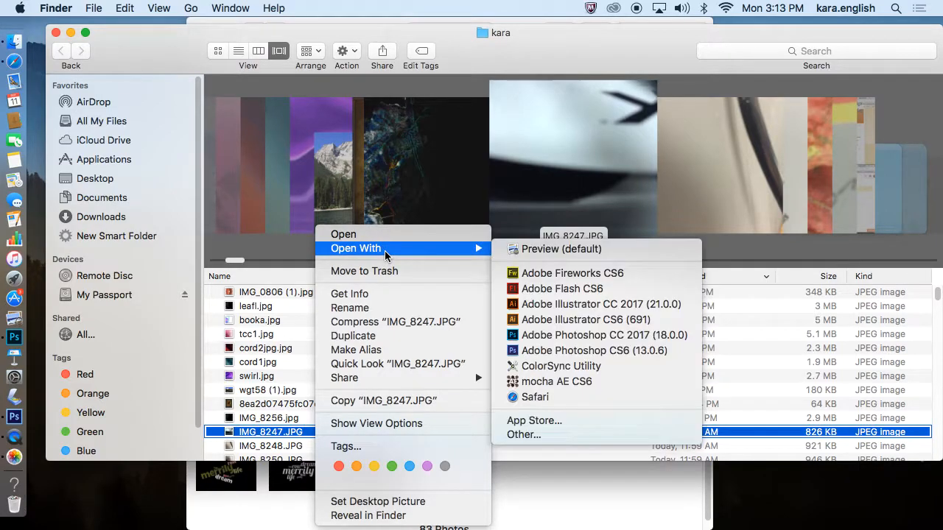
click(528, 337)
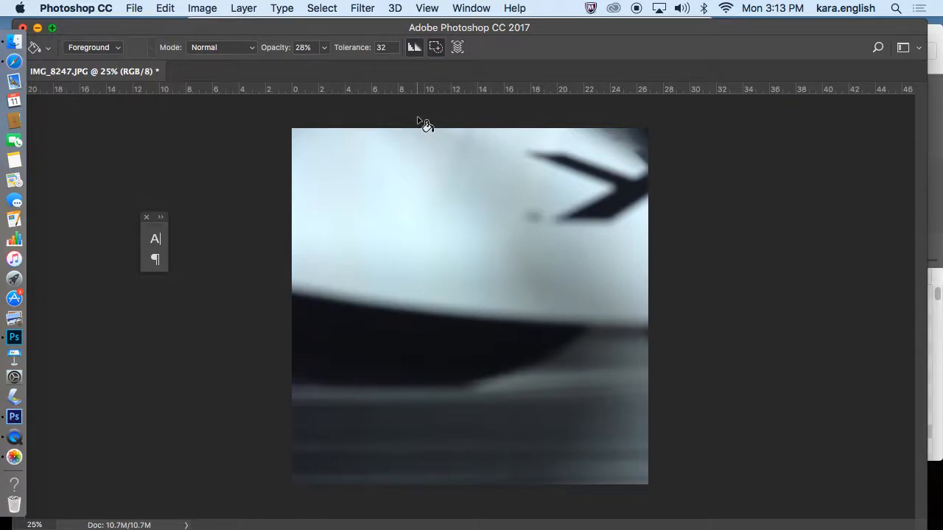
Step: Open the Filter Gallery for the image and reduce its preview to 12.5% so the whole picture fits
click(363, 8)
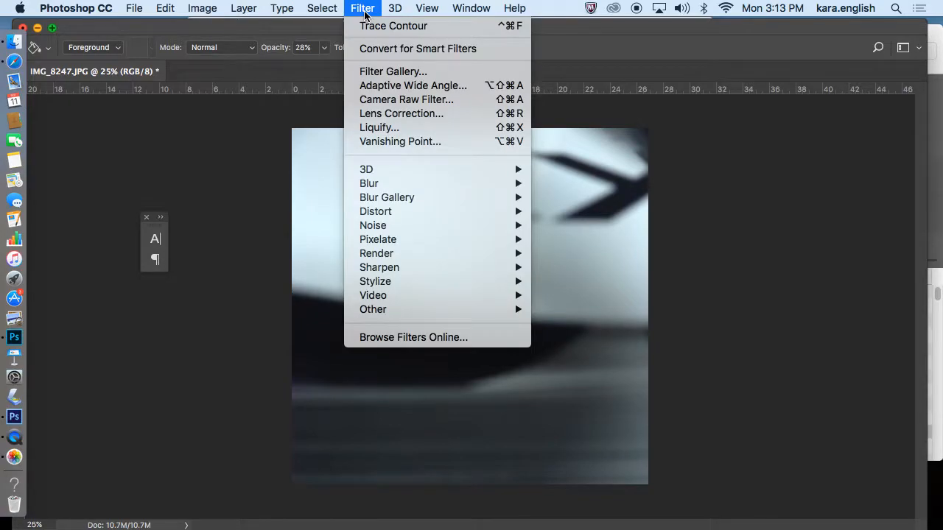
click(363, 8)
click(363, 9)
click(383, 73)
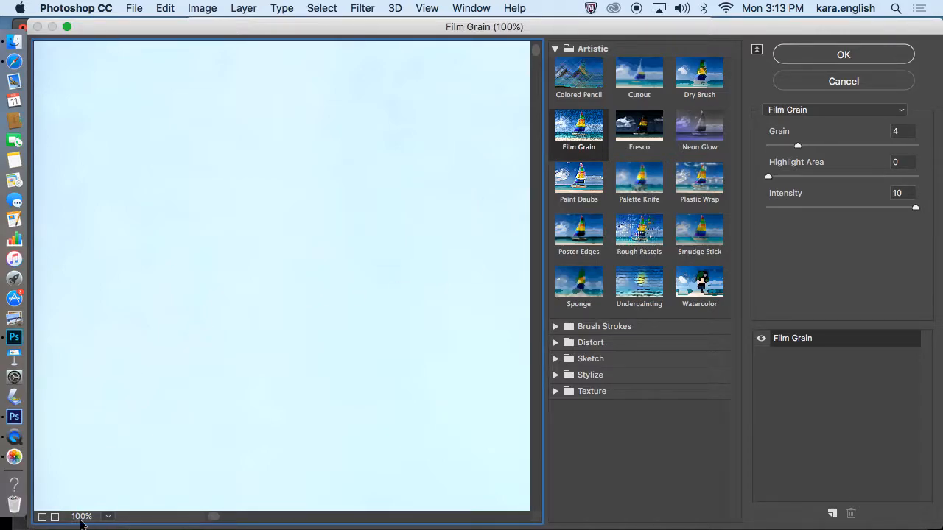
click(42, 518)
click(42, 518)
click(42, 518)
click(42, 517)
click(42, 517)
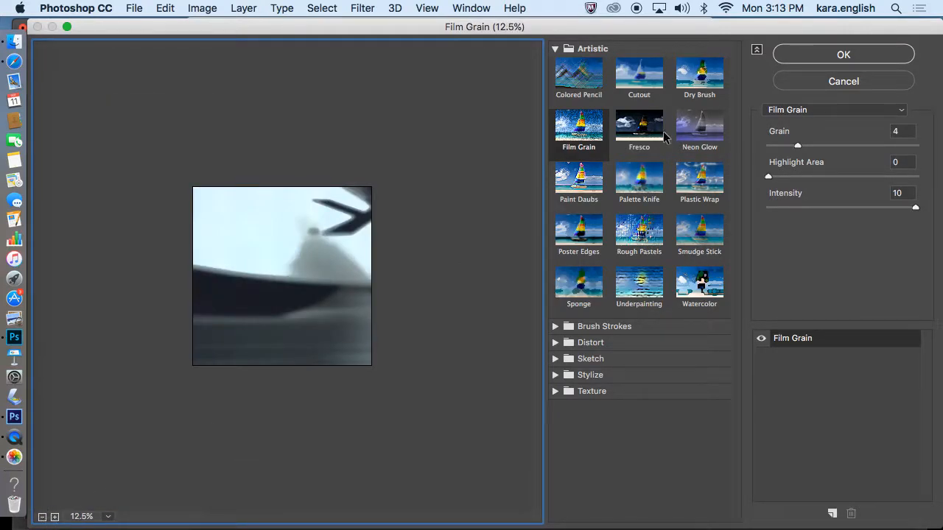
Step: Preview the Palette Knife, Plastic Wrap, Smudge Stick, Watercolor and Underpainting artistic filters on the image
click(654, 171)
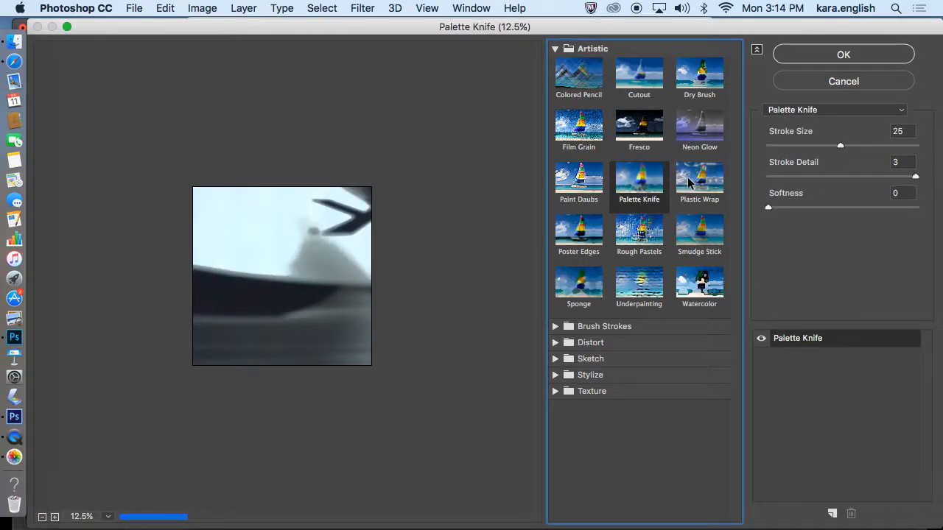
click(689, 181)
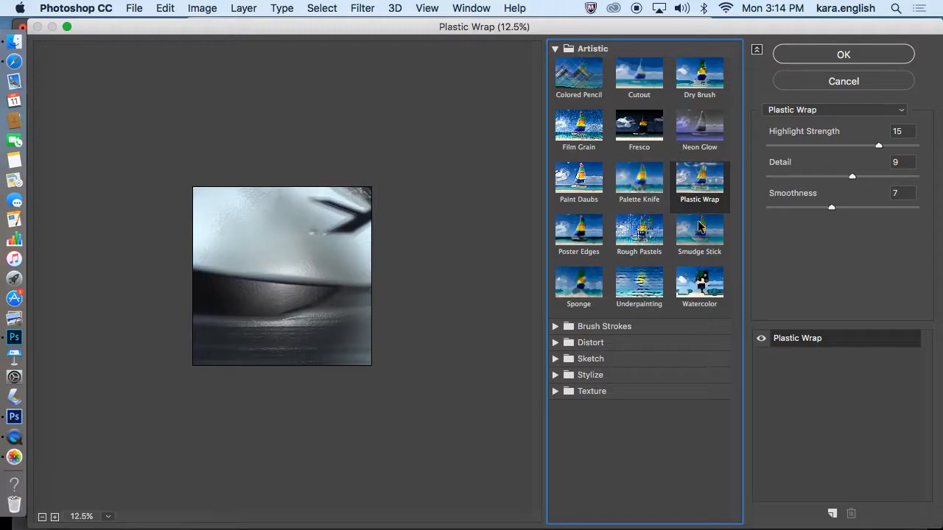
click(699, 228)
click(699, 279)
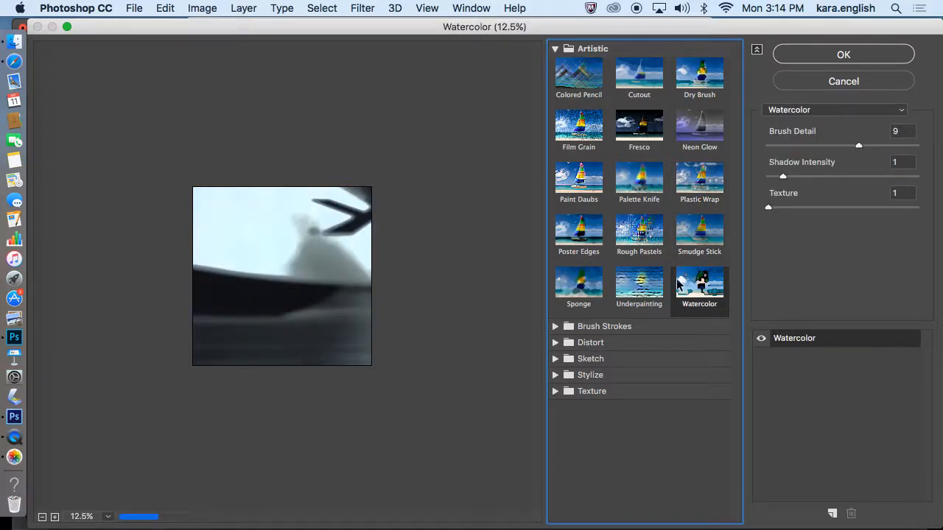
click(641, 285)
Step: Apply the Stained Glass texture filter to the image with an increased cell size and light intensity
click(623, 392)
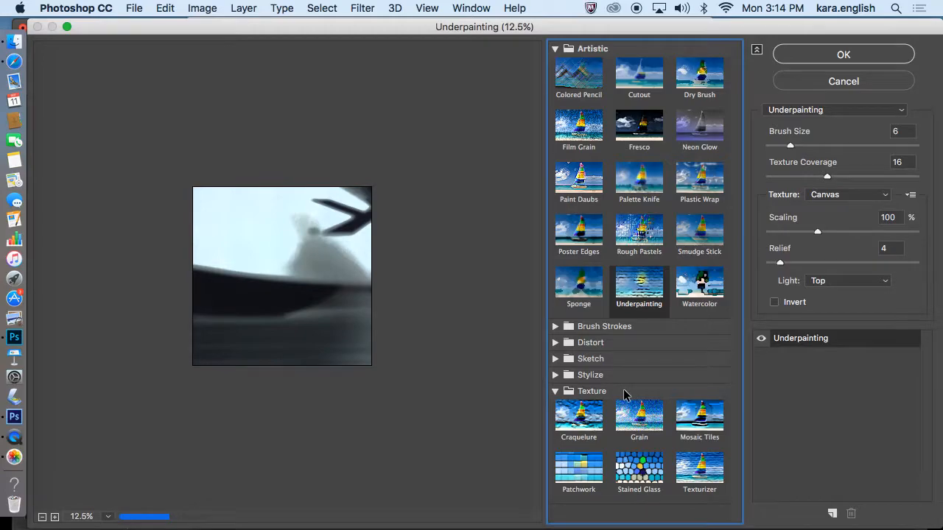
click(583, 422)
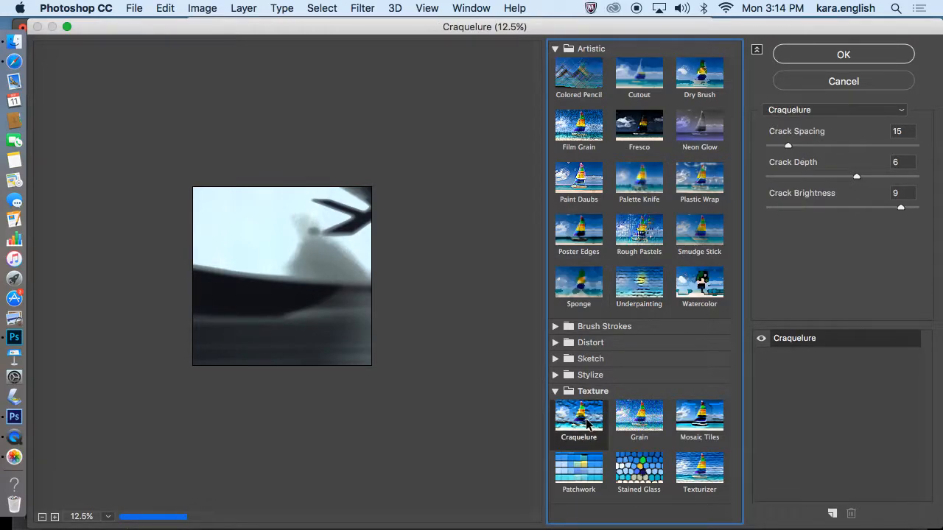
click(630, 461)
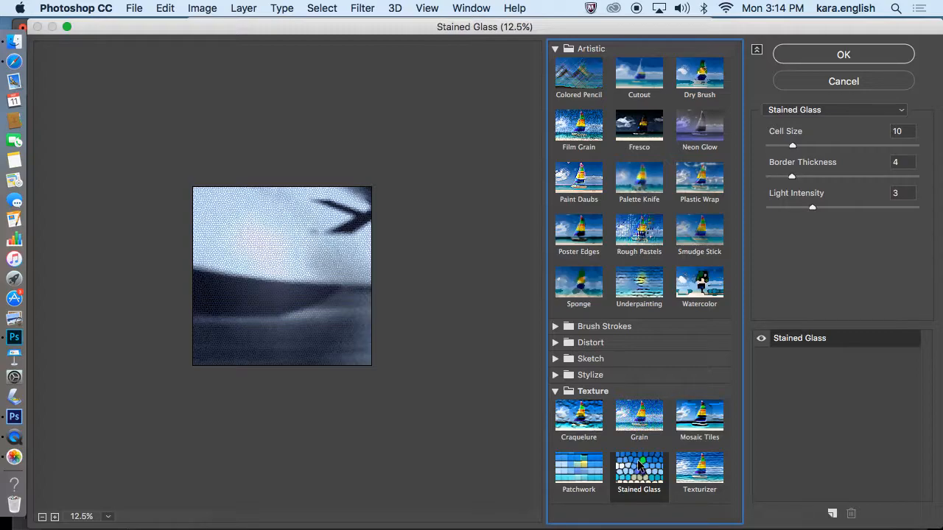
mouse_move(797, 145)
mouse_down()
mouse_move(847, 146)
mouse_move(811, 147)
mouse_up()
mouse_move(813, 207)
mouse_down()
mouse_move(881, 208)
mouse_move(830, 207)
mouse_up()
click(857, 58)
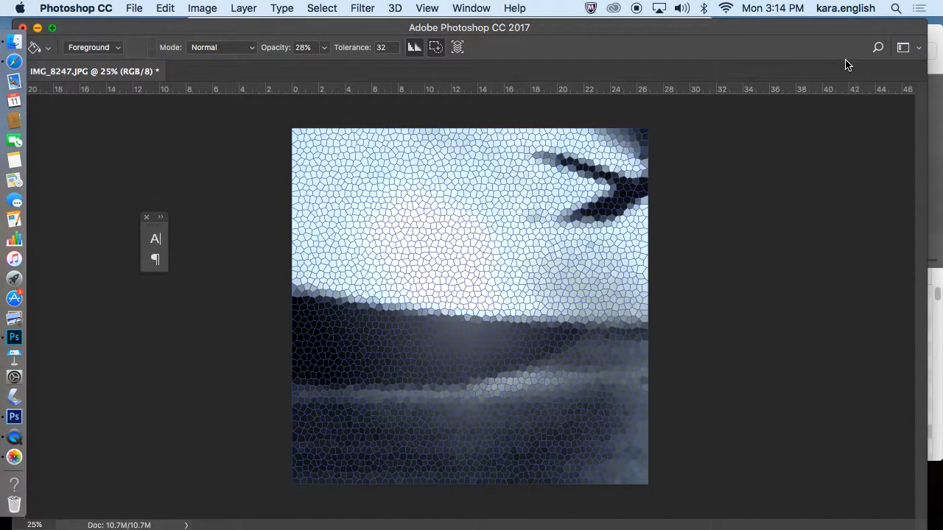
Step: Fade the Stained Glass filter on the image to 54% opacity with the Overlay blending mode
click(166, 8)
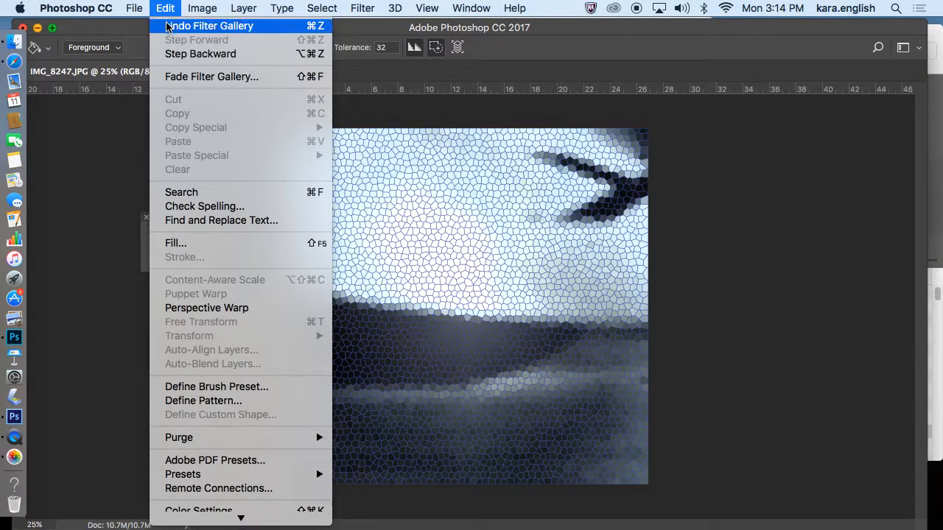
click(179, 75)
drag(243, 152, 187, 152)
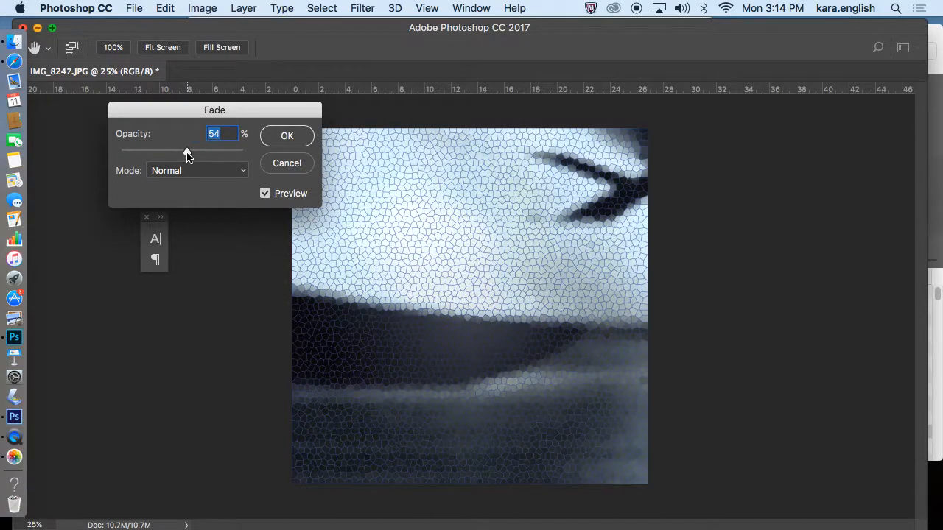
click(203, 170)
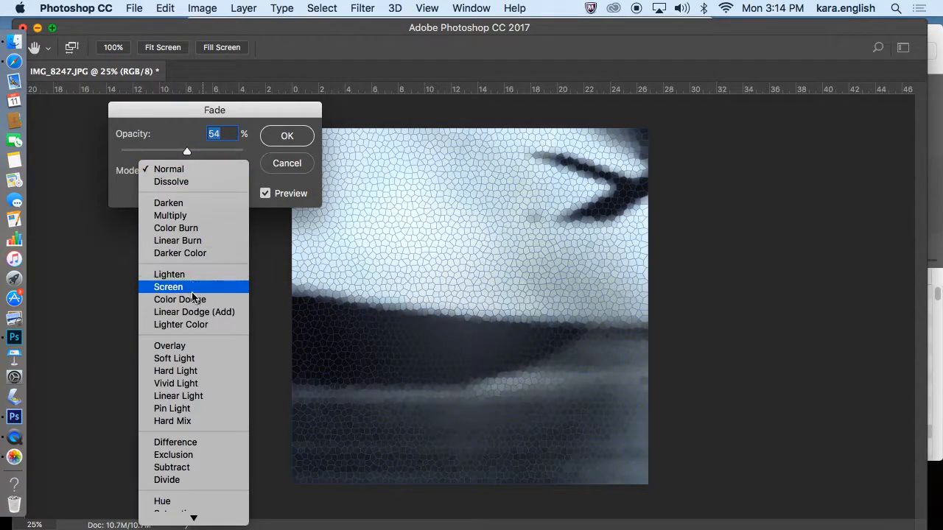
click(191, 346)
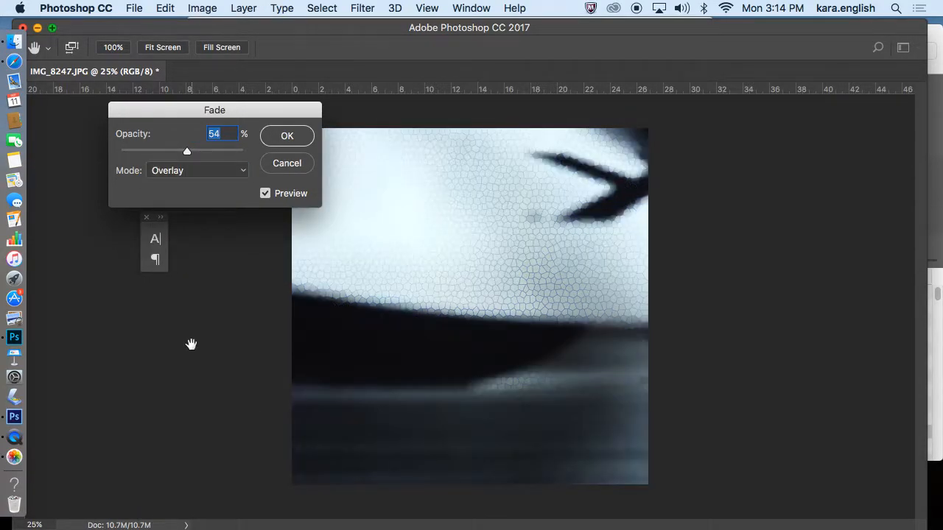
click(287, 136)
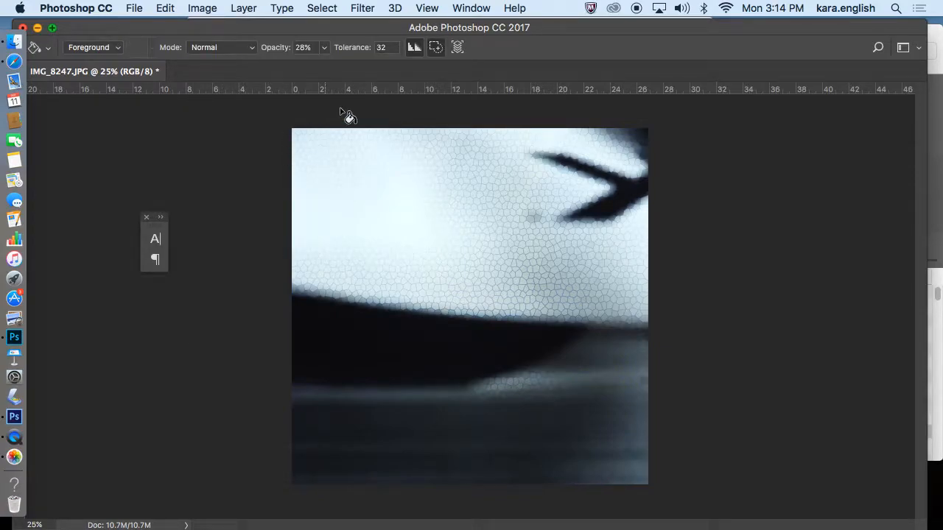
Step: Apply the Lighting Effects render filter with a spot light shifted slightly, rotated a little, and its Metallic value slightly reduced
click(363, 9)
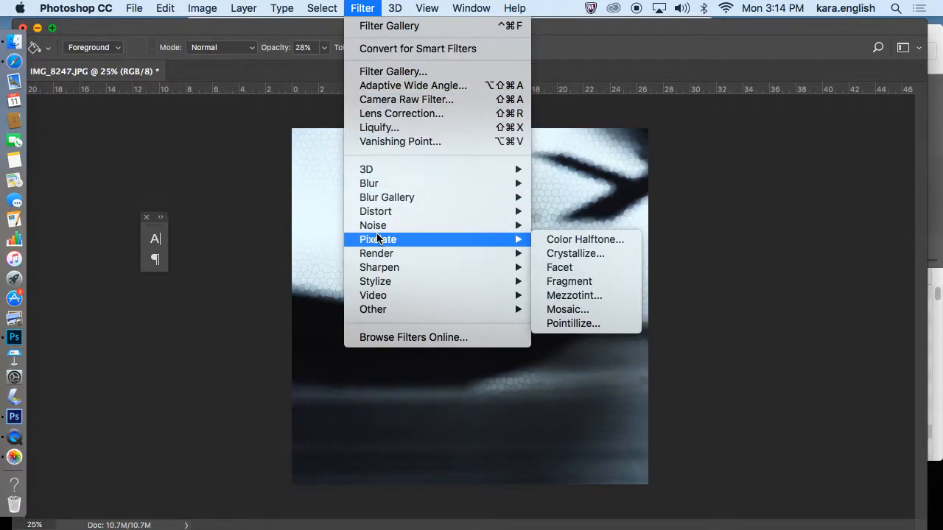
mouse_move(386, 257)
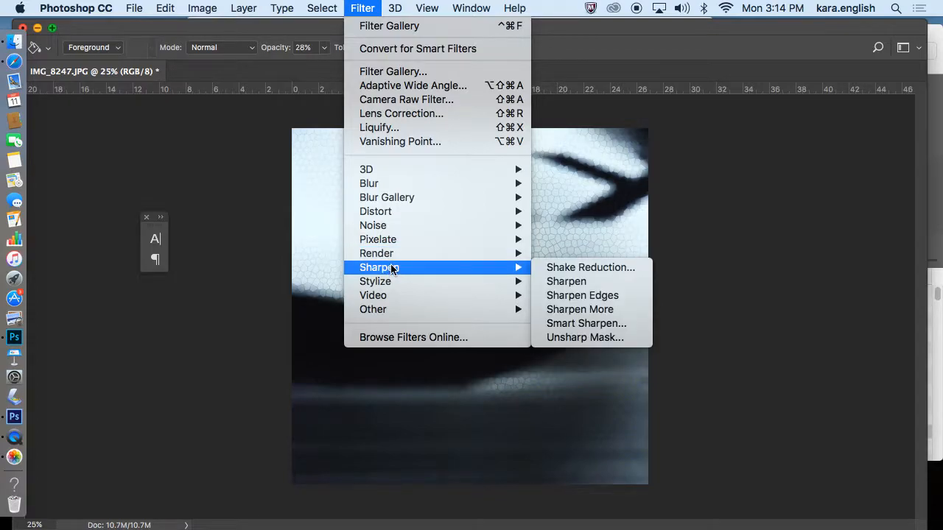
mouse_move(481, 255)
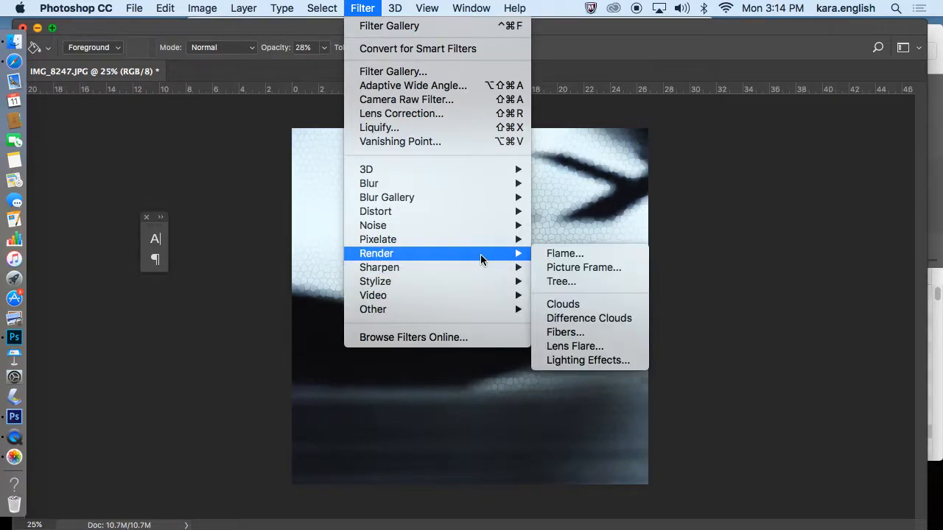
click(573, 360)
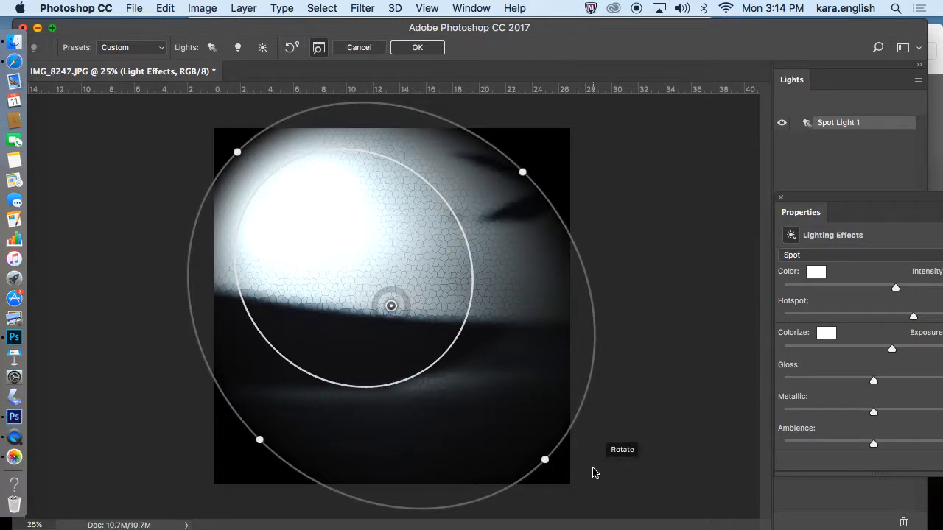
mouse_move(543, 463)
mouse_down()
mouse_move(535, 472)
mouse_move(548, 466)
mouse_up()
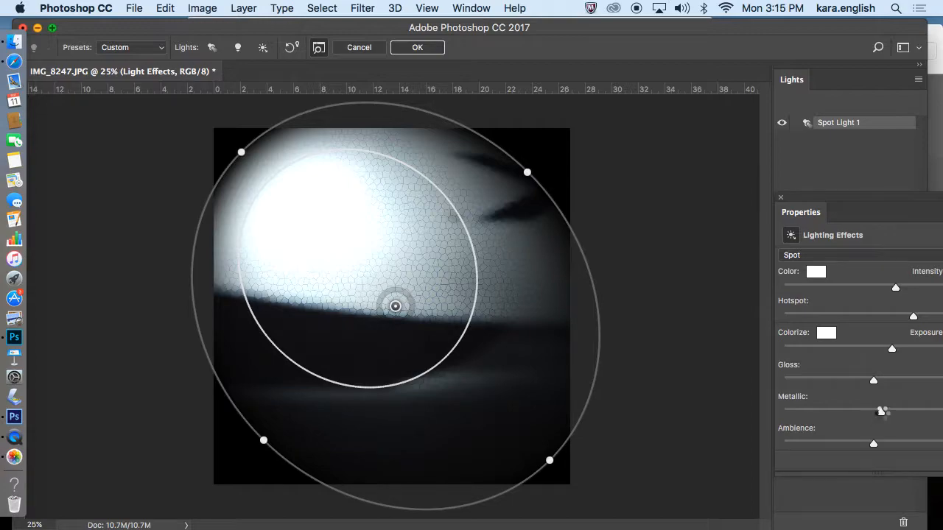
mouse_move(875, 413)
mouse_down()
mouse_move(830, 421)
mouse_move(838, 427)
mouse_move(845, 415)
mouse_move(827, 419)
mouse_move(870, 415)
mouse_up()
drag(551, 459, 585, 427)
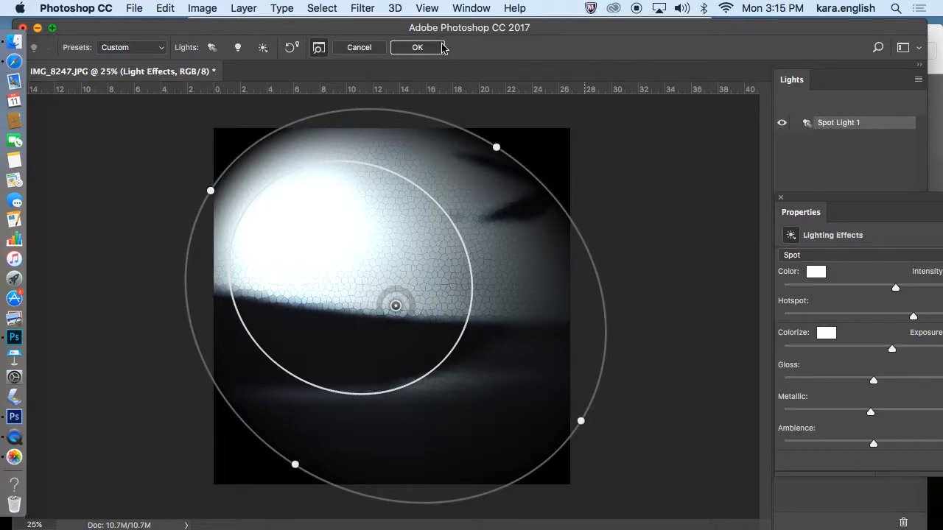
click(417, 48)
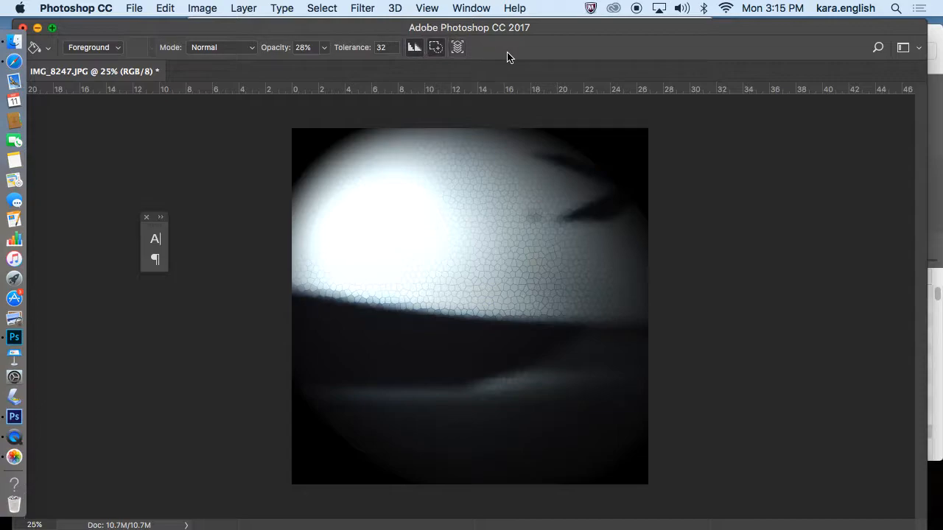
Step: Try the Invert adjustment on the image and step back from it
click(165, 8)
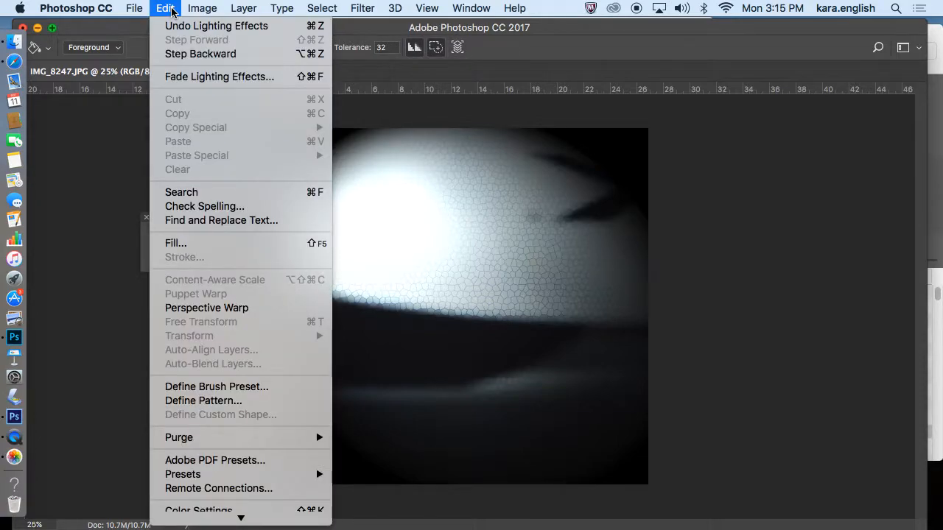
click(171, 9)
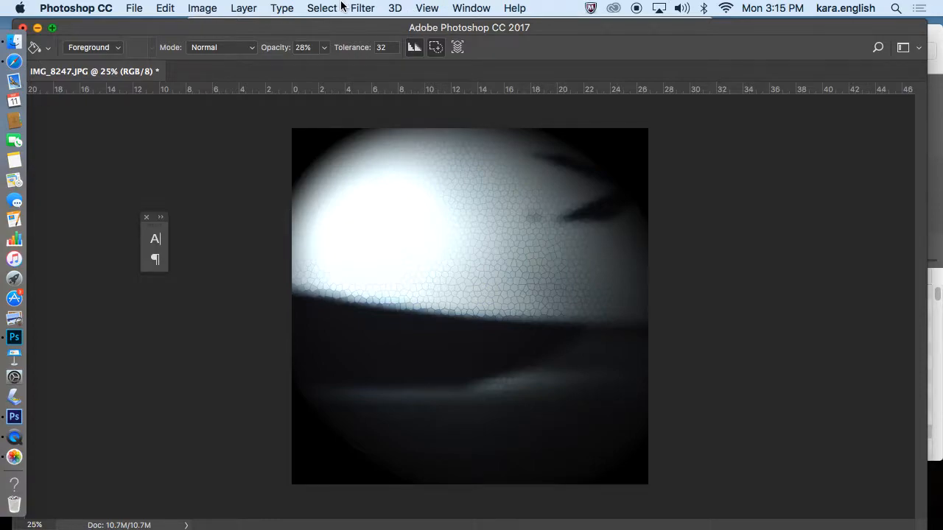
click(202, 8)
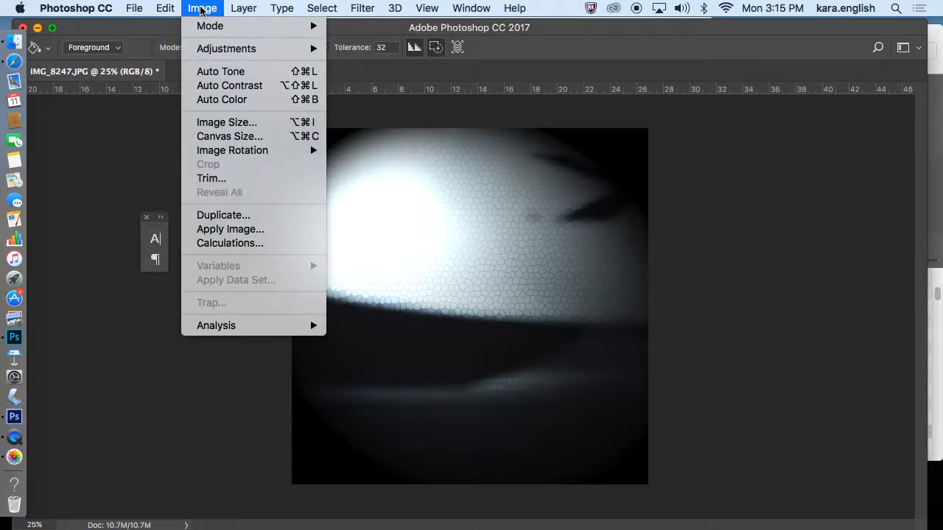
mouse_move(204, 52)
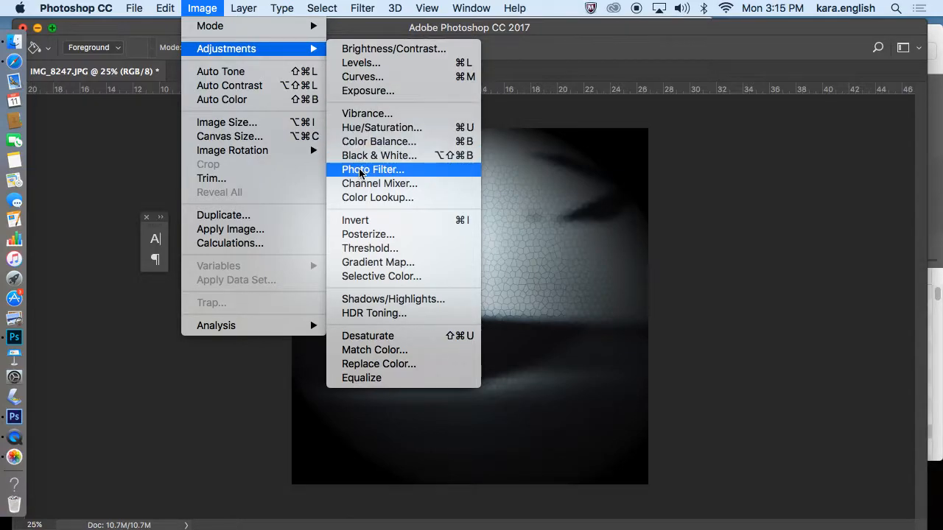
click(361, 221)
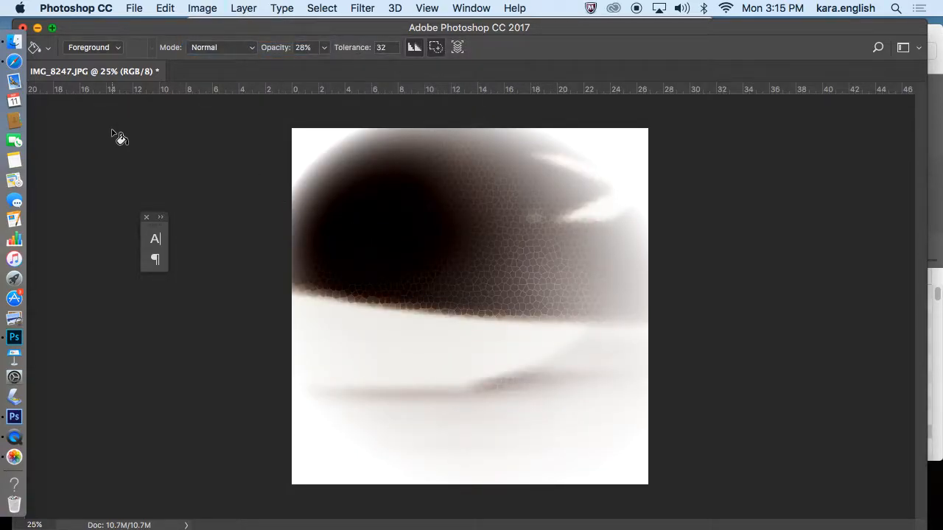
click(161, 9)
click(160, 54)
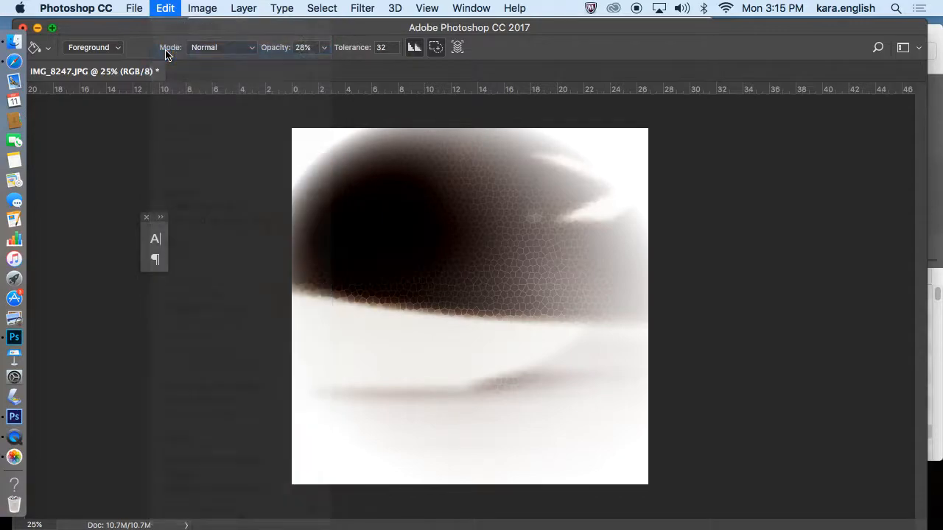
Step: Open the Gradient Map adjustment for the image and show its available gradient presets
click(202, 8)
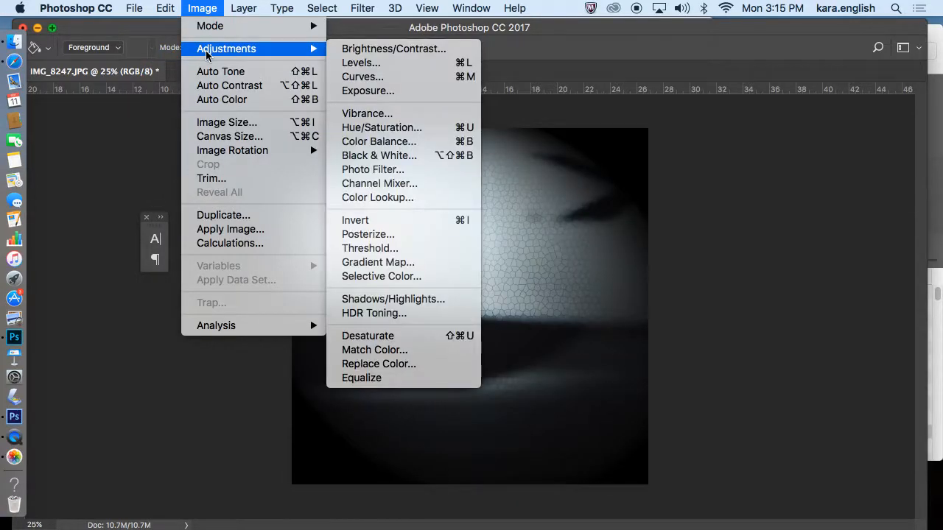
mouse_move(280, 58)
click(372, 262)
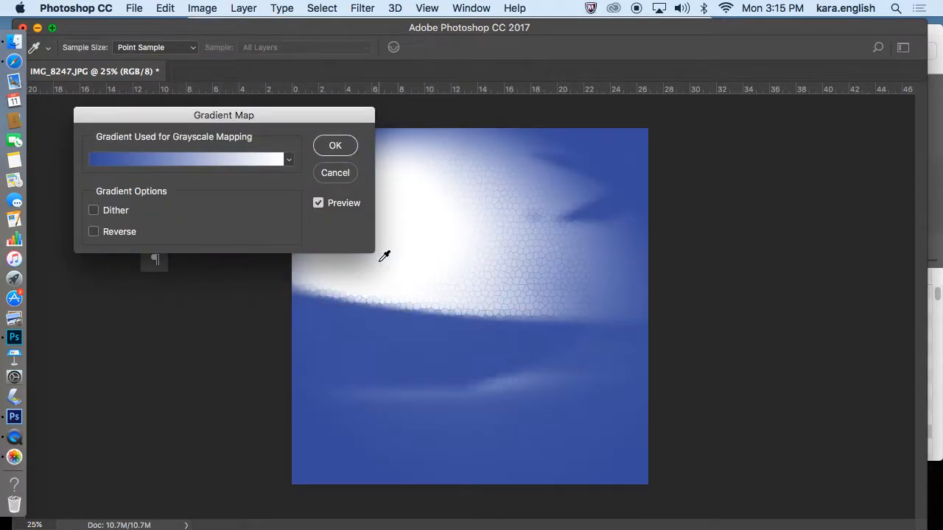
click(289, 160)
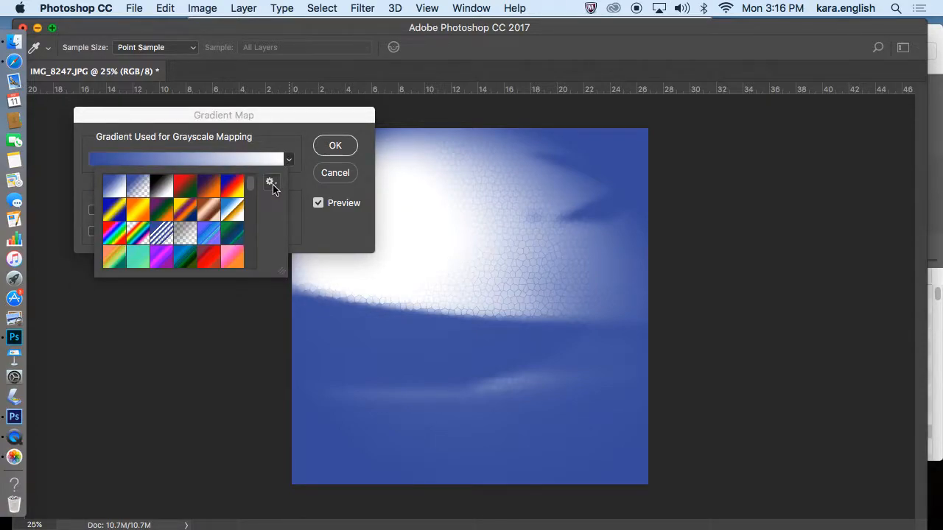
click(271, 183)
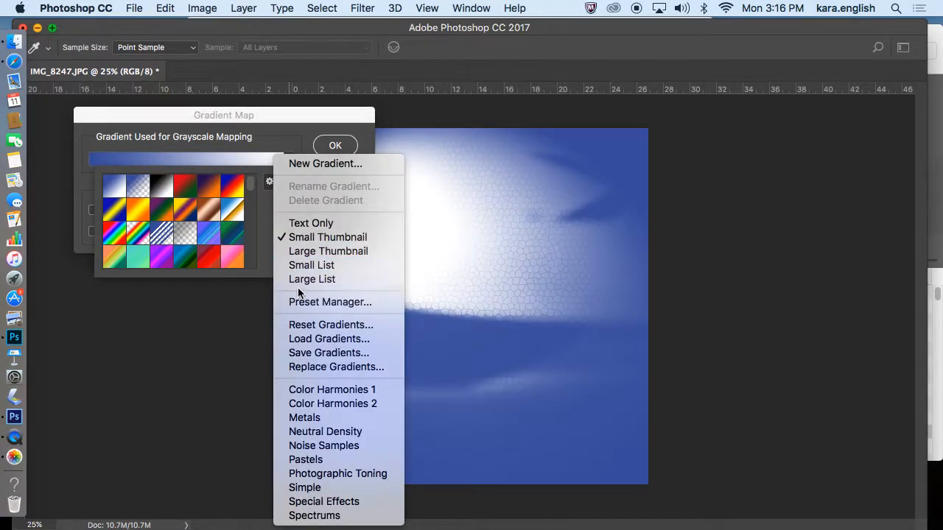
click(317, 342)
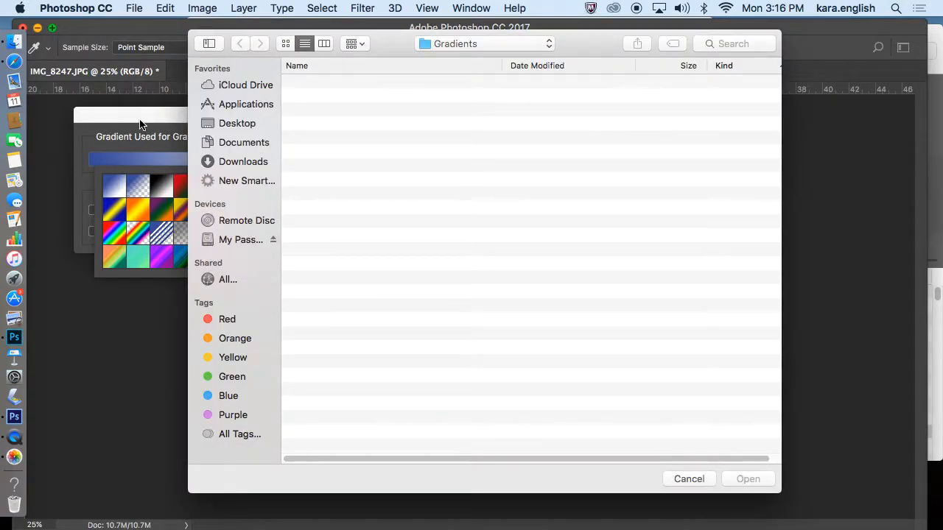
click(696, 479)
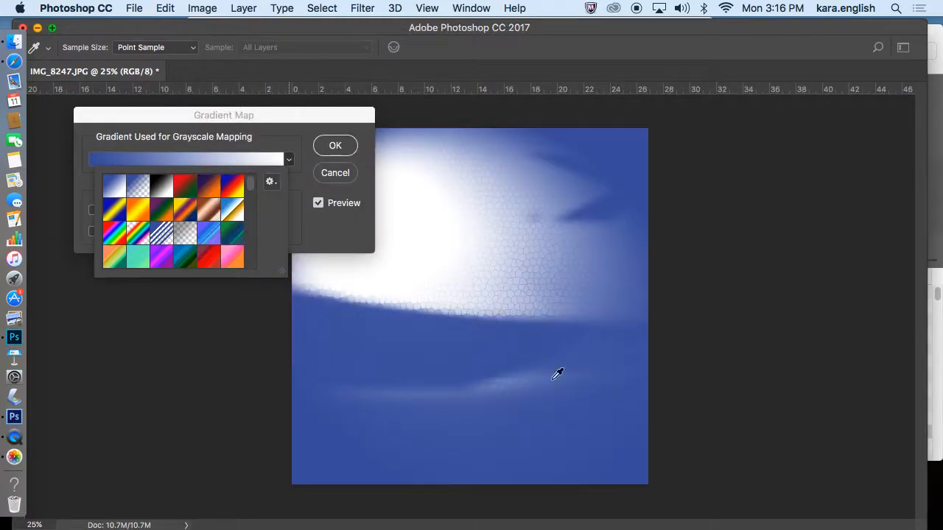
Step: Append the Neutral Density gradients to the presets of the Gradient Map
click(272, 185)
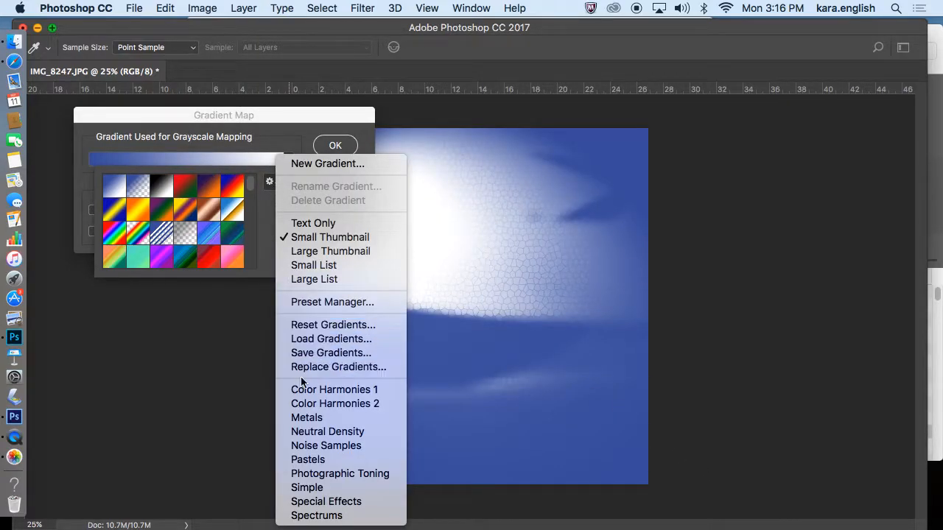
click(320, 430)
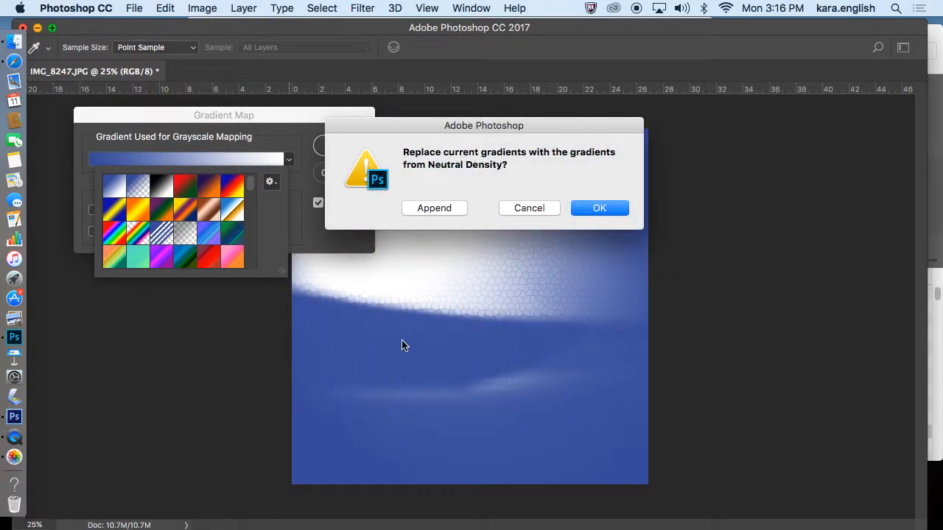
click(434, 209)
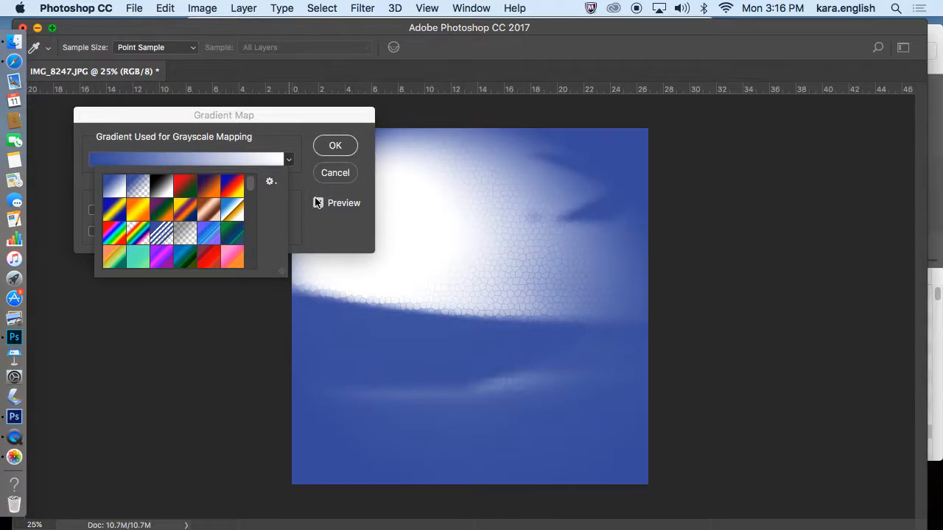
Step: Apply a Gradient Map to the image using the preset running from black through dark blue and tan to white
drag(259, 188, 250, 218)
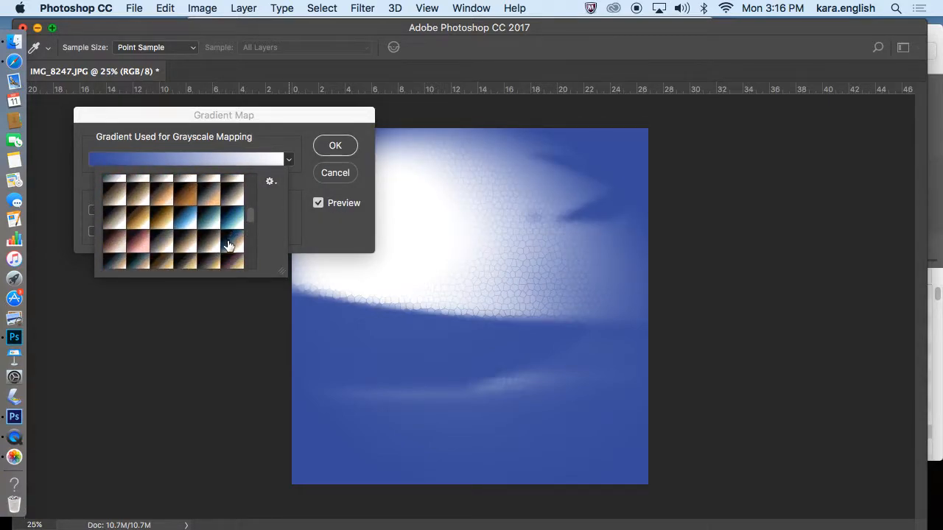
click(229, 247)
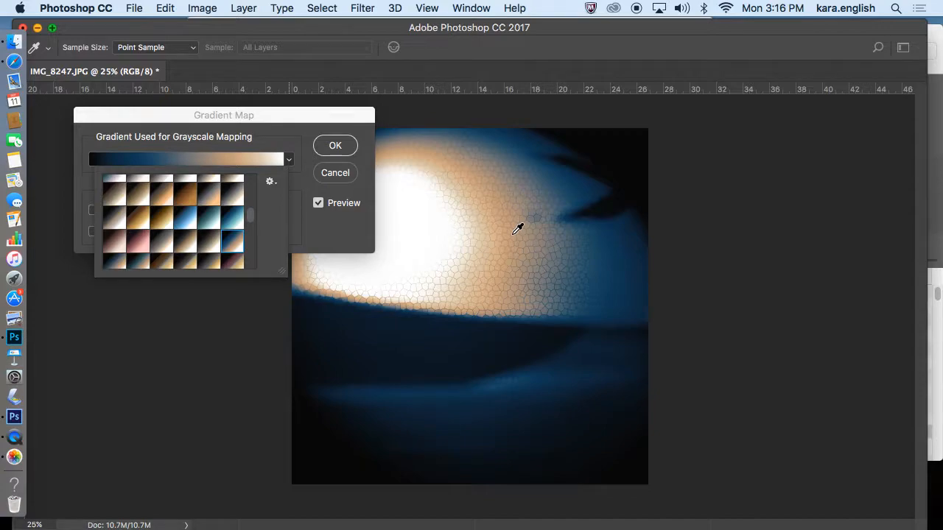
click(333, 148)
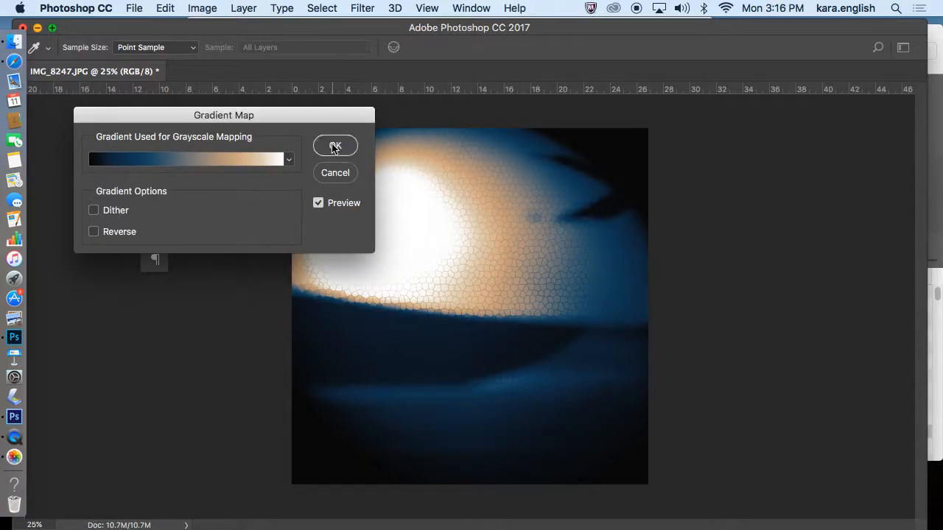
click(334, 147)
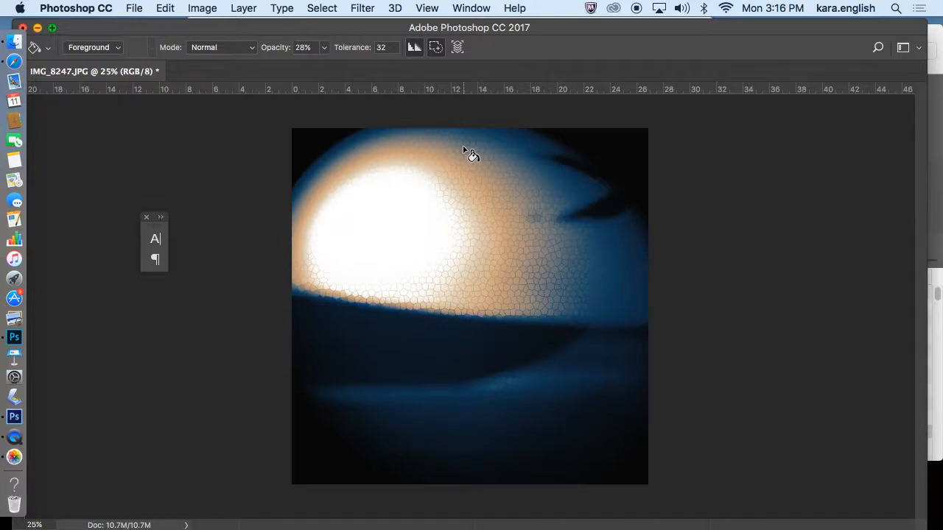
Step: Apply a Vibrance adjustment that mutes the image's colours, lowering the vibrance moderately and the saturation to about -26
click(204, 10)
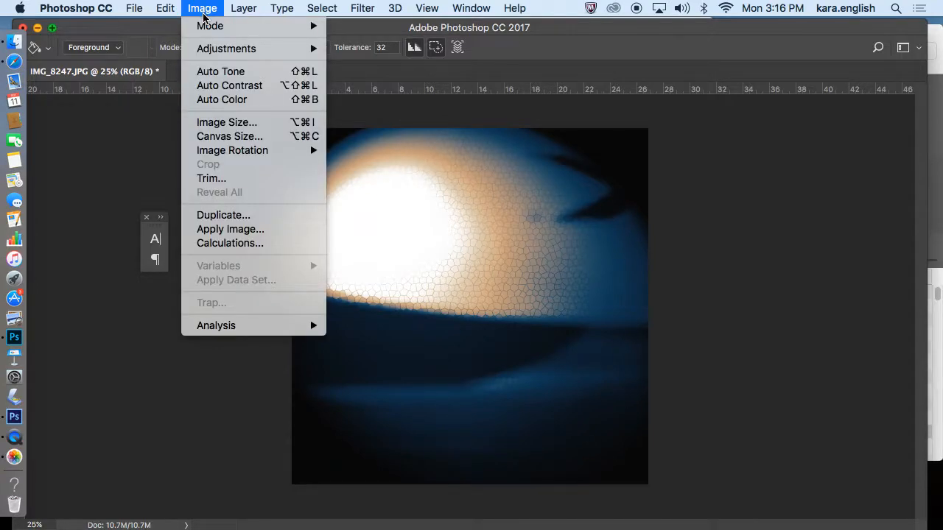
mouse_move(204, 50)
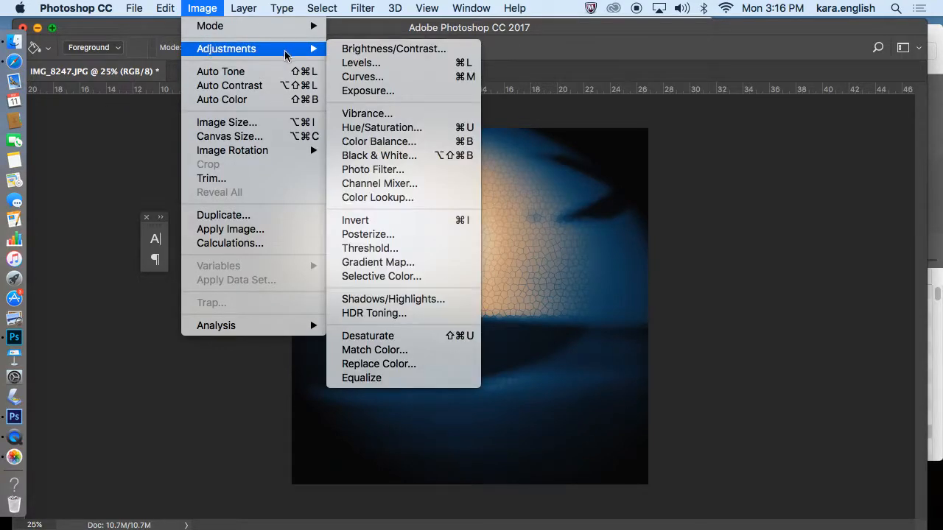
click(347, 116)
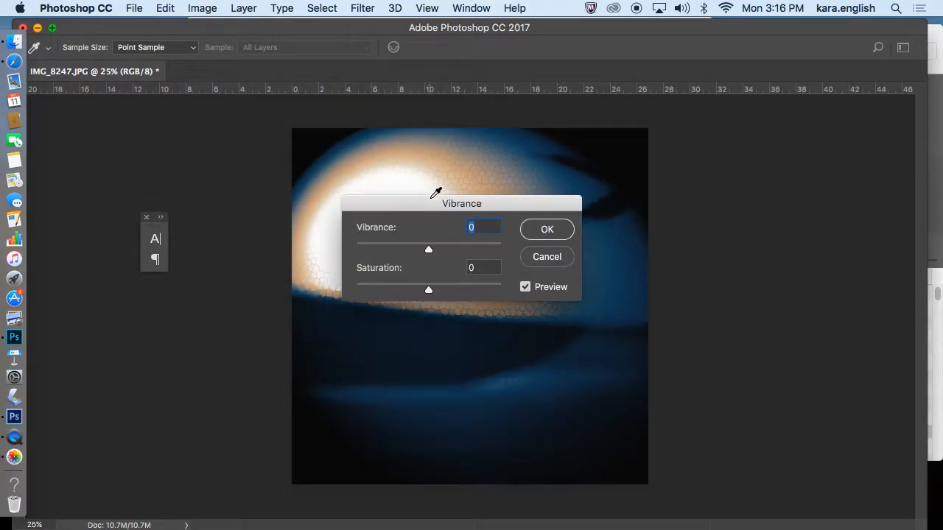
drag(435, 202, 659, 161)
drag(651, 211, 619, 210)
drag(652, 249, 630, 250)
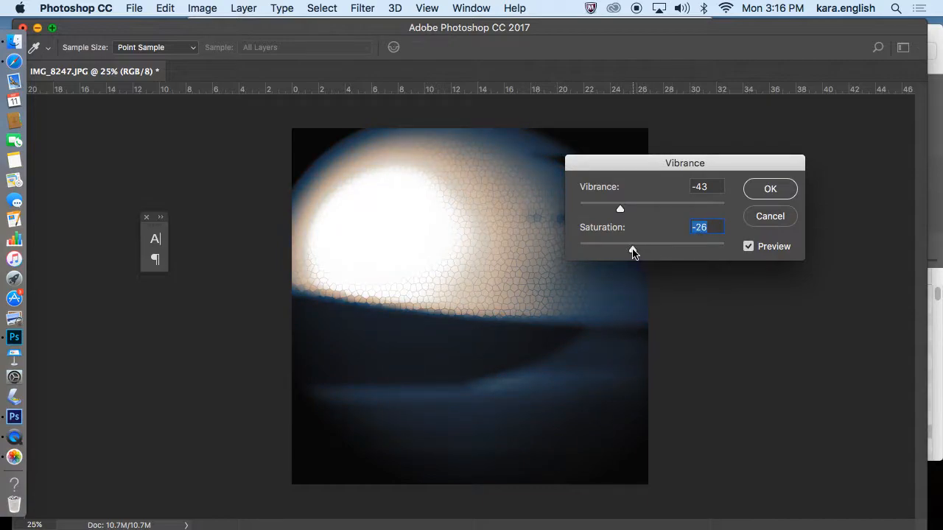
drag(625, 211, 642, 210)
click(770, 189)
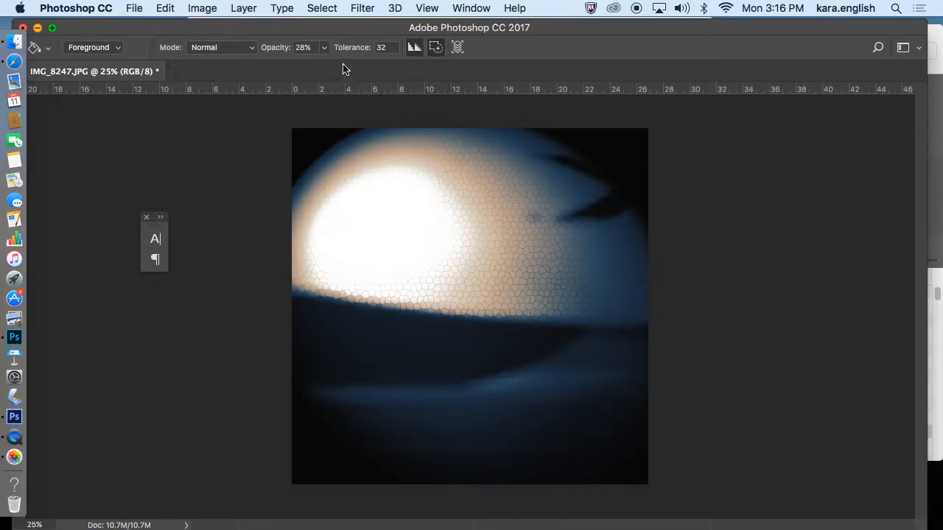
Step: Save the image as the JPEG file sunset.jpg in the personal folder on the desktop, at Maximum quality 12 with Baseline ("Standard") format
click(133, 9)
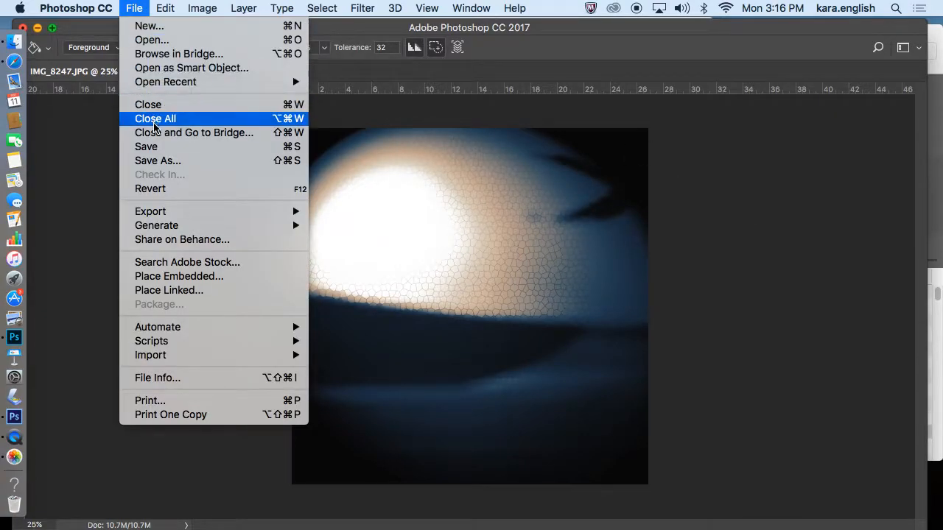
click(158, 159)
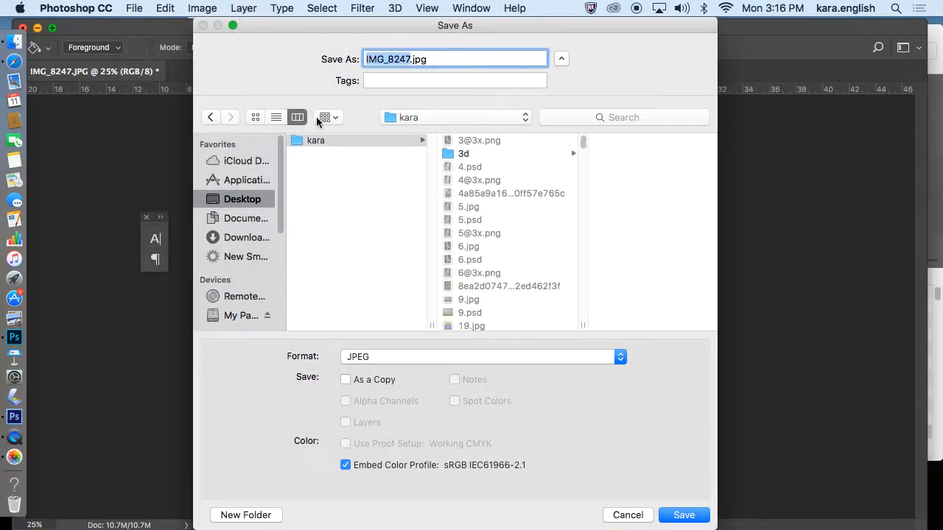
click(241, 201)
click(327, 144)
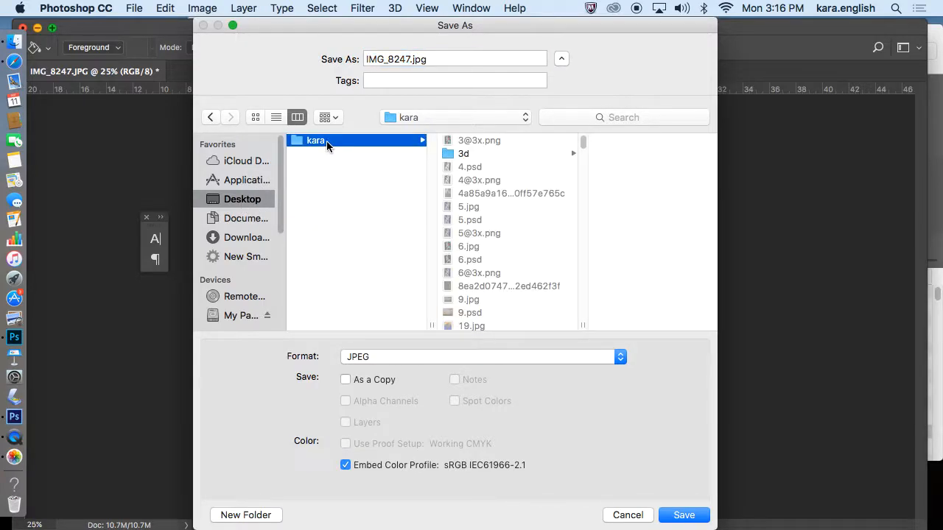
drag(411, 60, 349, 59)
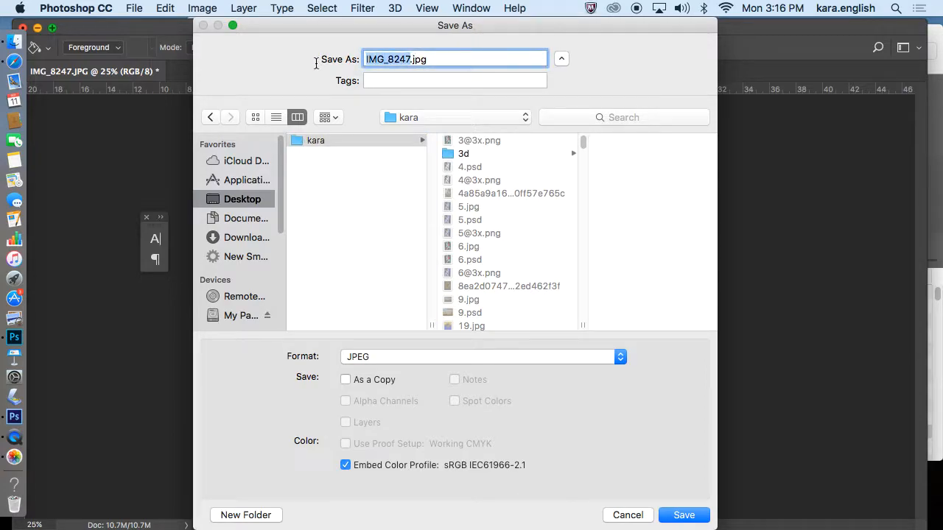
text(s)
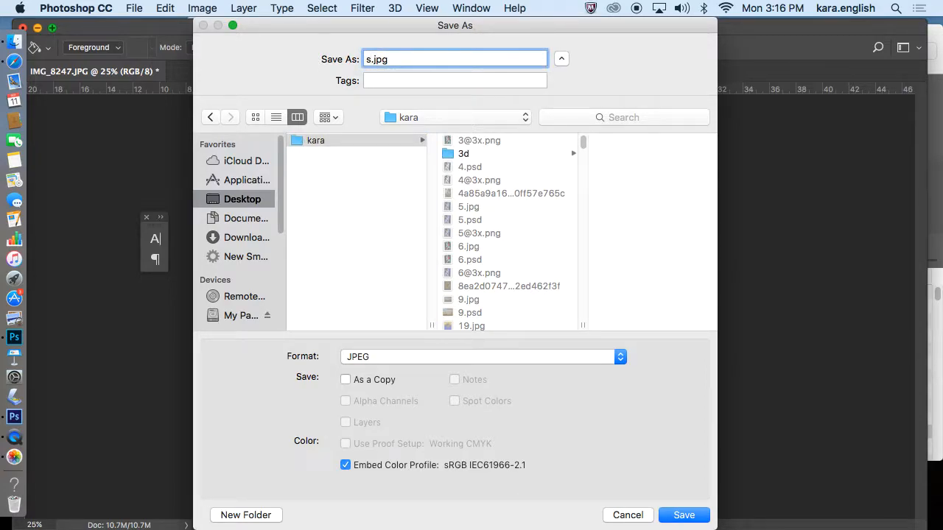
text(unset)
key(Return)
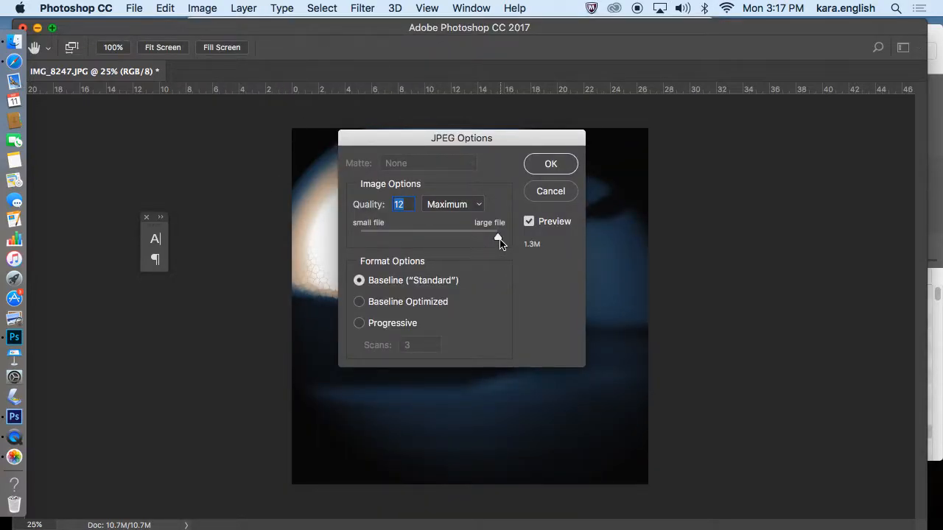
click(556, 167)
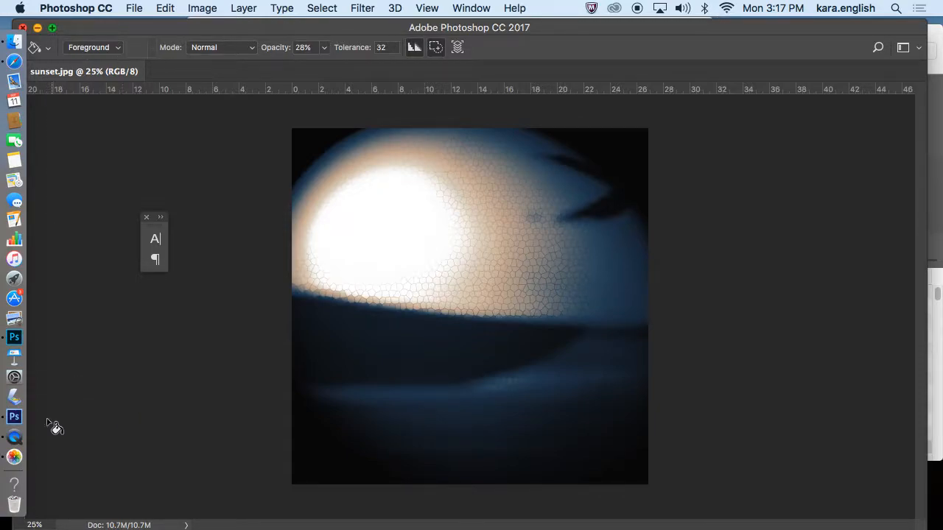
Step: Switch to QuickTime Player and name its unsaved screen recording "Filters and Adjustments" for saving in Documents
click(19, 442)
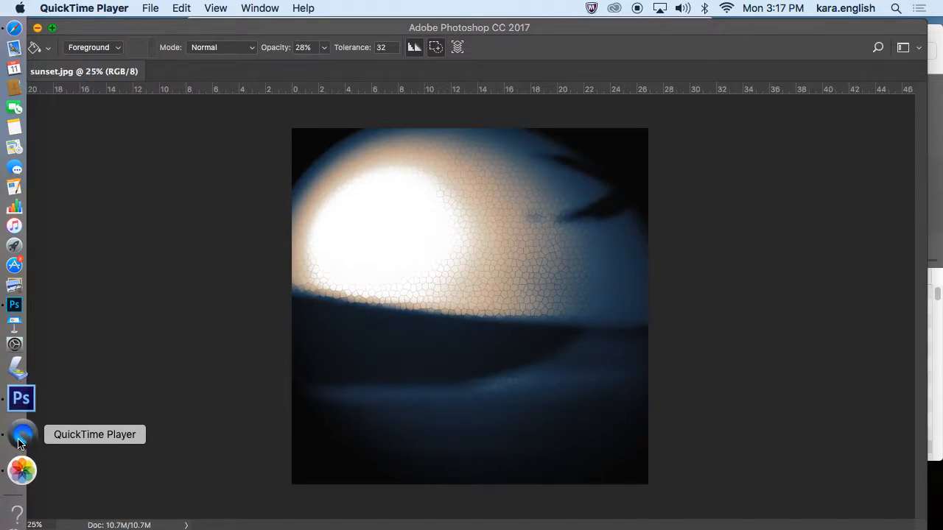
right_click(19, 442)
click(82, 450)
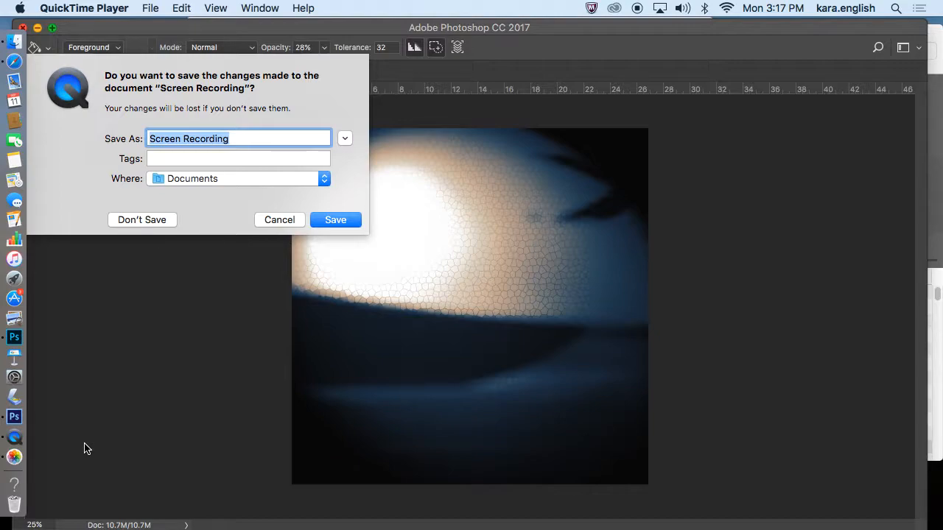
text(F)
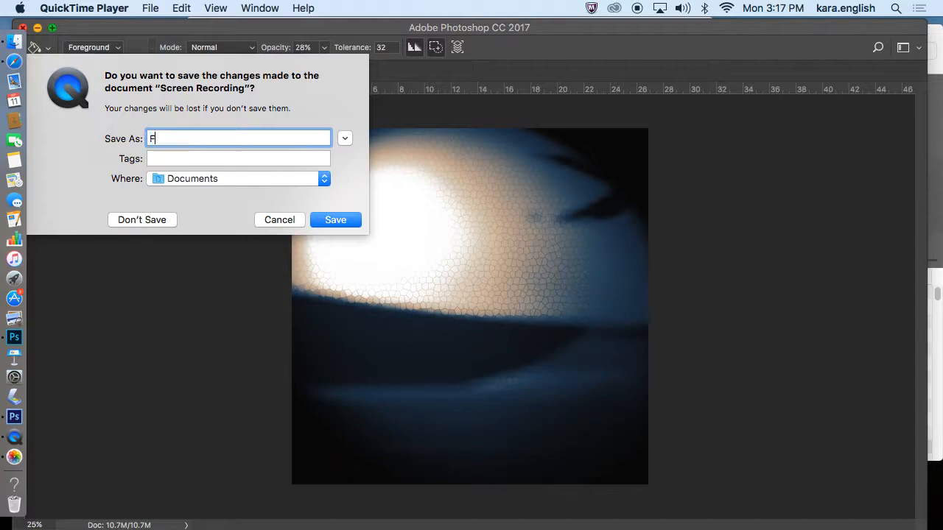
text(ilters and Adjustments)
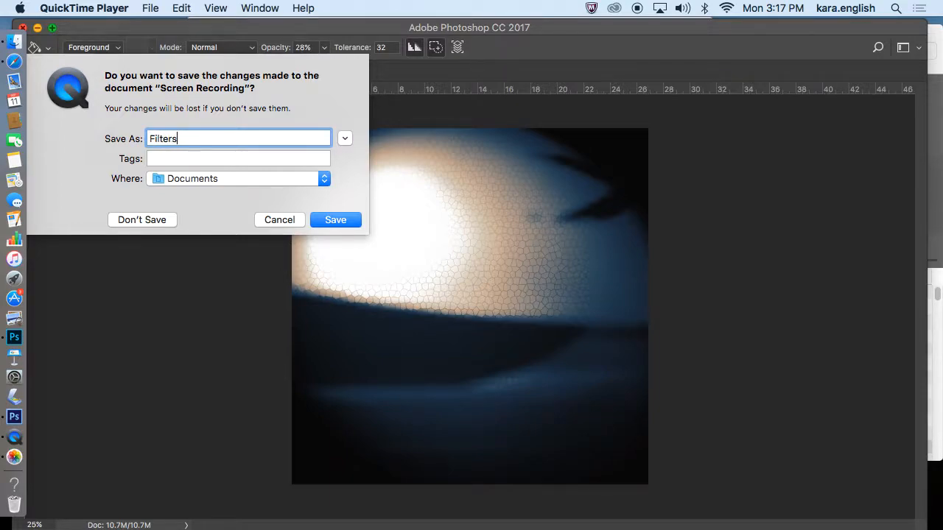